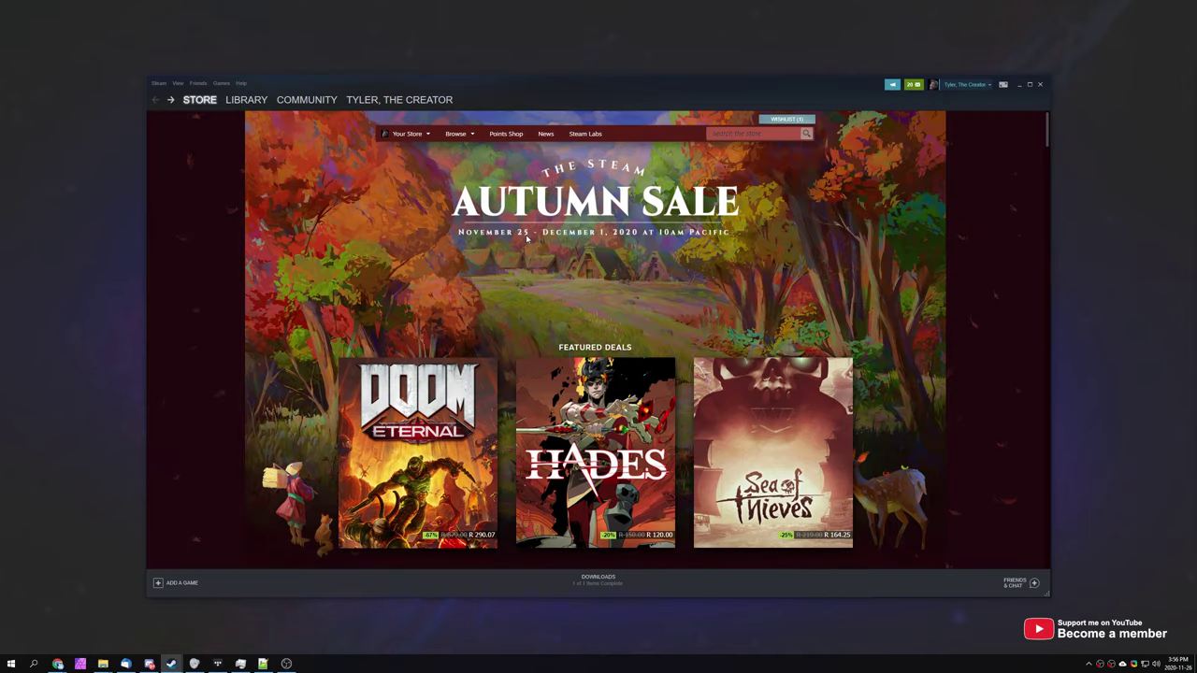
# Scroll the Autumn Sale store front down to the Steam Awards 'Nominate Now' banner
pyautogui.scroll(-4, 982, 171)
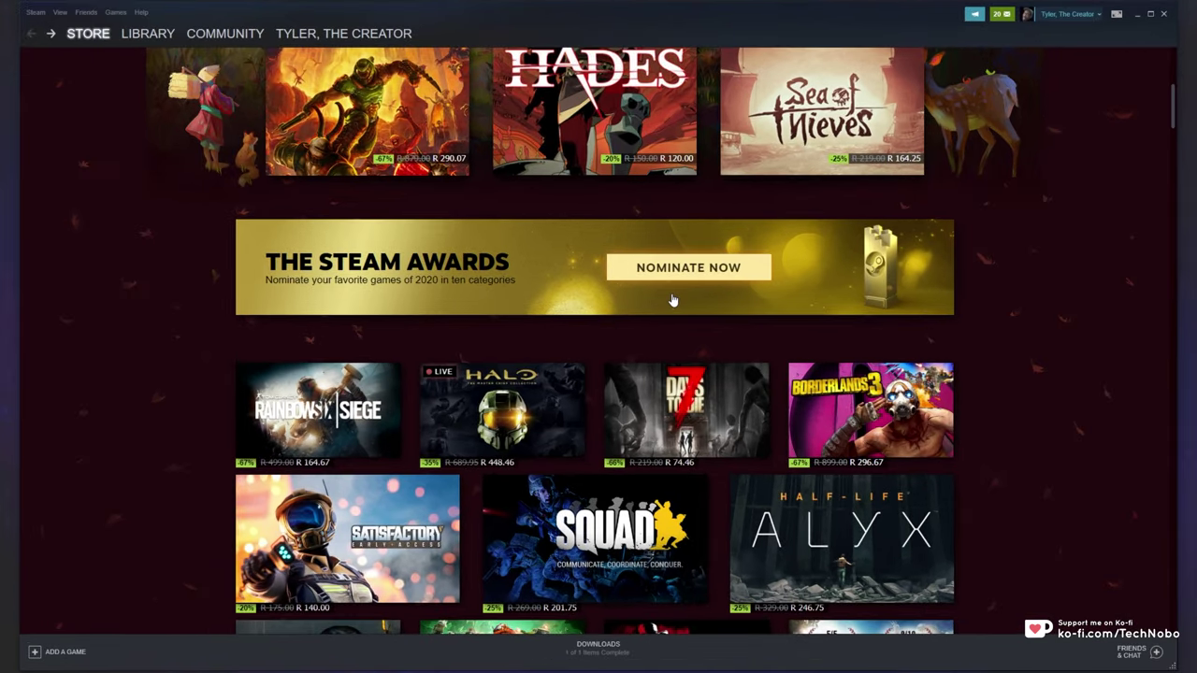
# Open the Steam Awards nomination page from the banner, go back, then reopen it
pyautogui.click(656, 307)
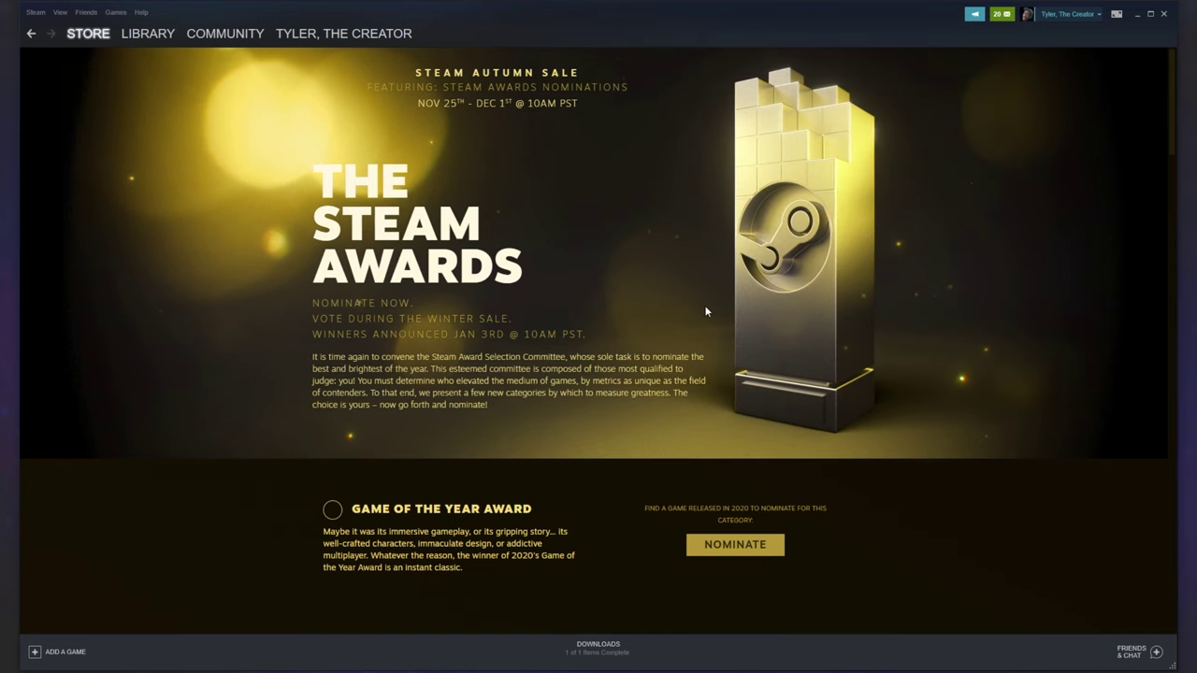
pyautogui.scroll(-5, 706, 312)
pyautogui.hotkey('alt', 'Left')
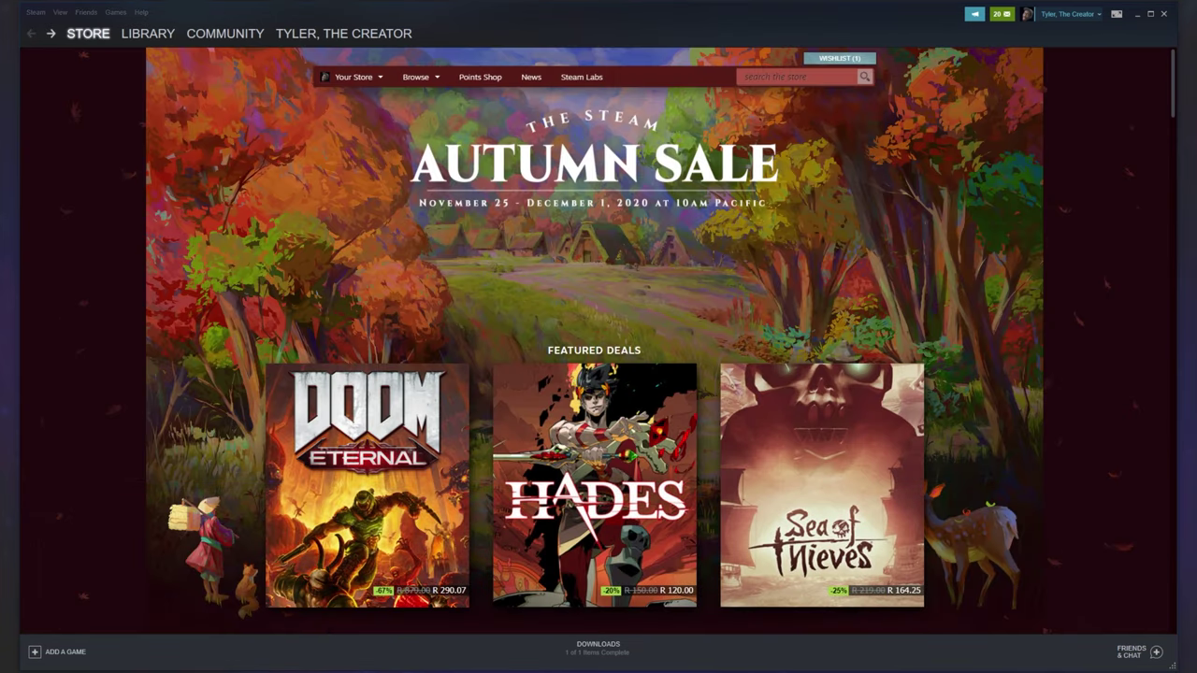
pyautogui.click(621, 338)
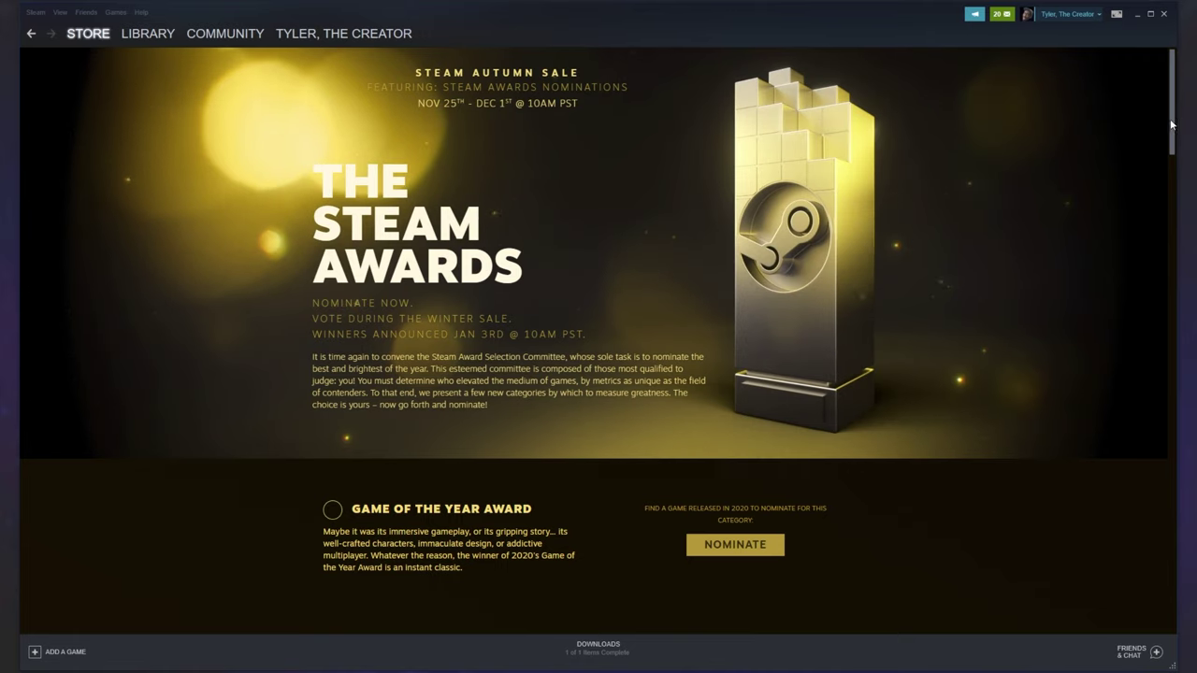
# Scroll to 'Complete These Tasks' and highlight each of the four unchecked nomination tasks
pyautogui.moveTo(1171, 124); pyautogui.dragTo(1127, 488)
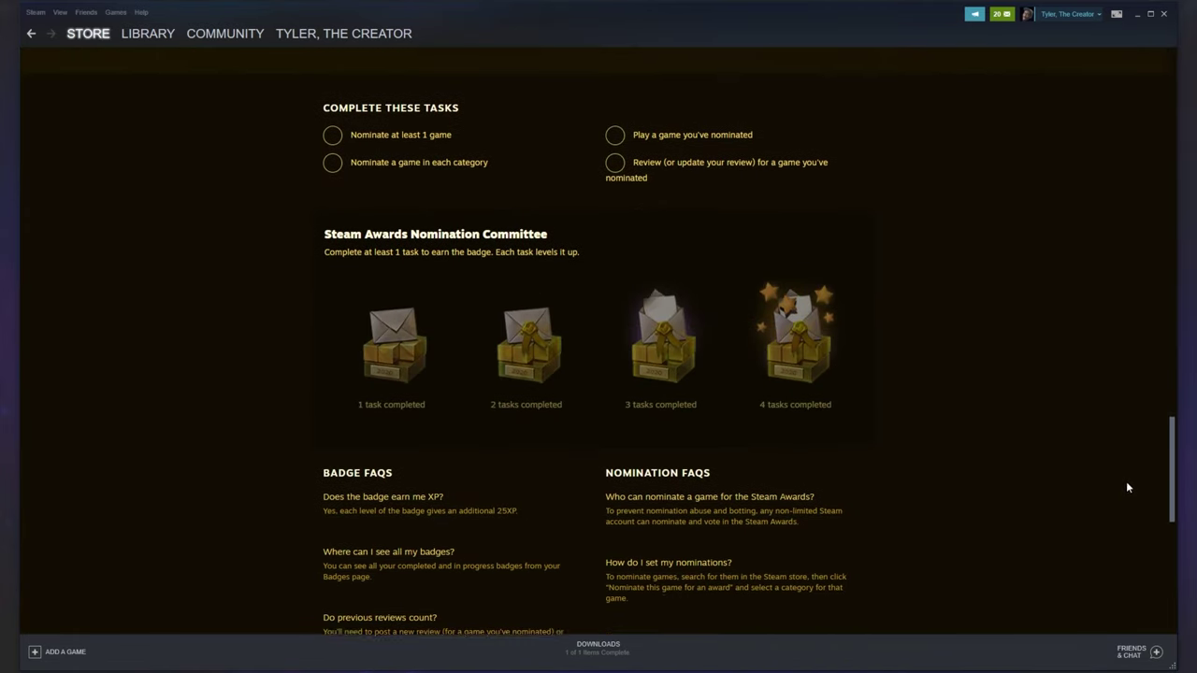
pyautogui.scroll(-1, 1126, 484)
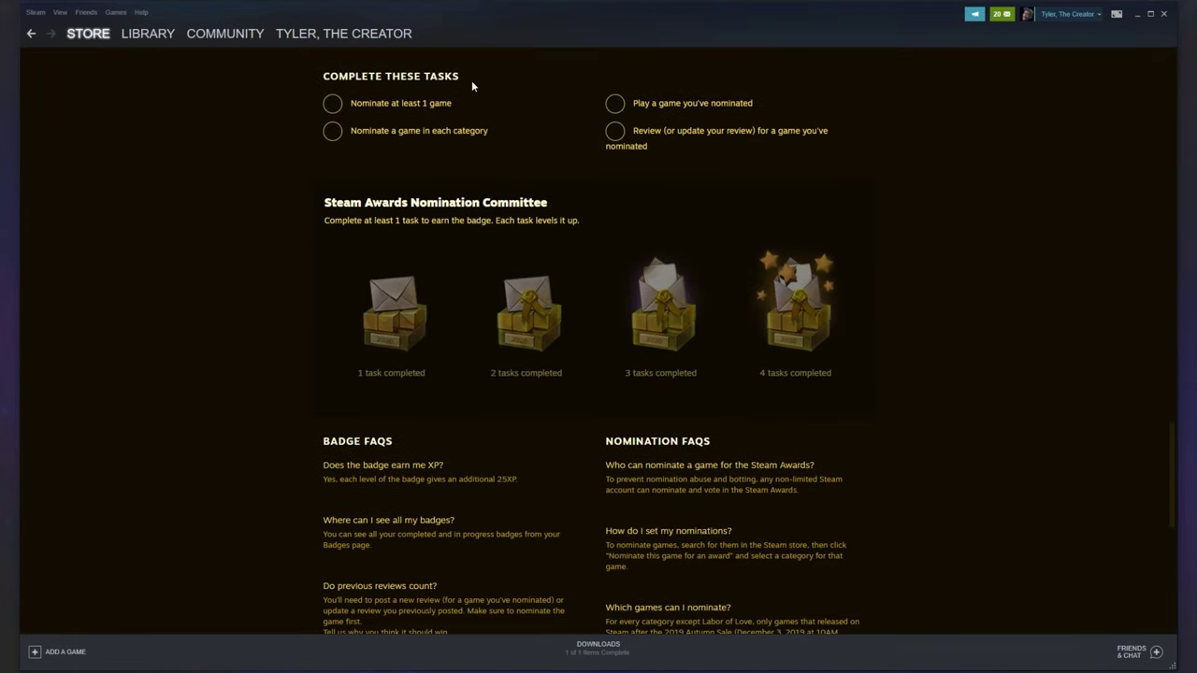
pyautogui.tripleClick(446, 103)
pyautogui.moveTo(350, 131); pyautogui.dragTo(503, 153)
pyautogui.moveTo(632, 103); pyautogui.dragTo(753, 104)
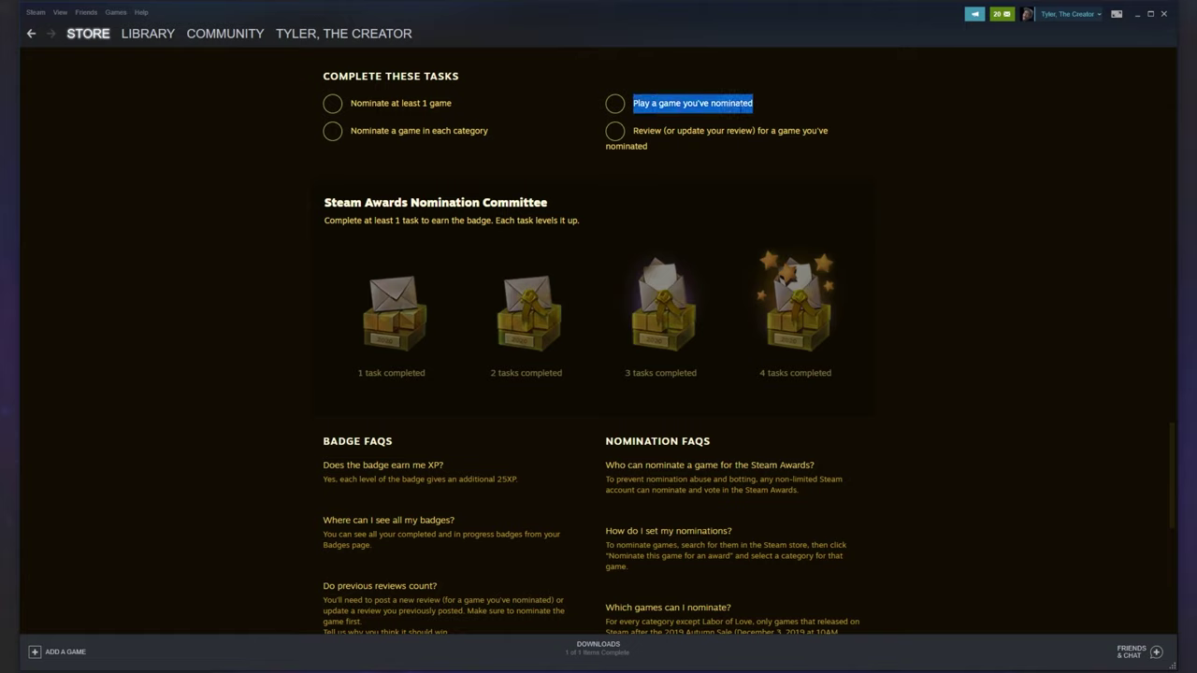
pyautogui.moveTo(633, 131); pyautogui.dragTo(811, 155)
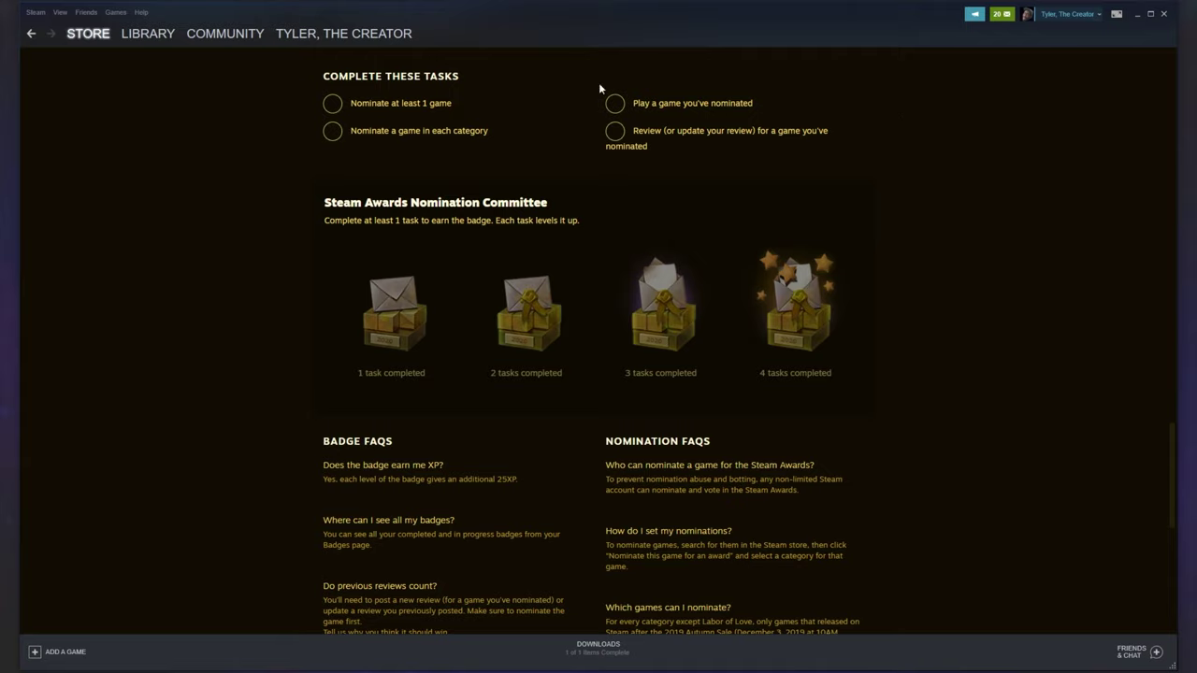
# Scroll through the award categories, showing Fall Guys nominated for Game of the Year
pyautogui.moveTo(1171, 472); pyautogui.dragTo(1154, 105)
pyautogui.scroll(1, 534, 433)
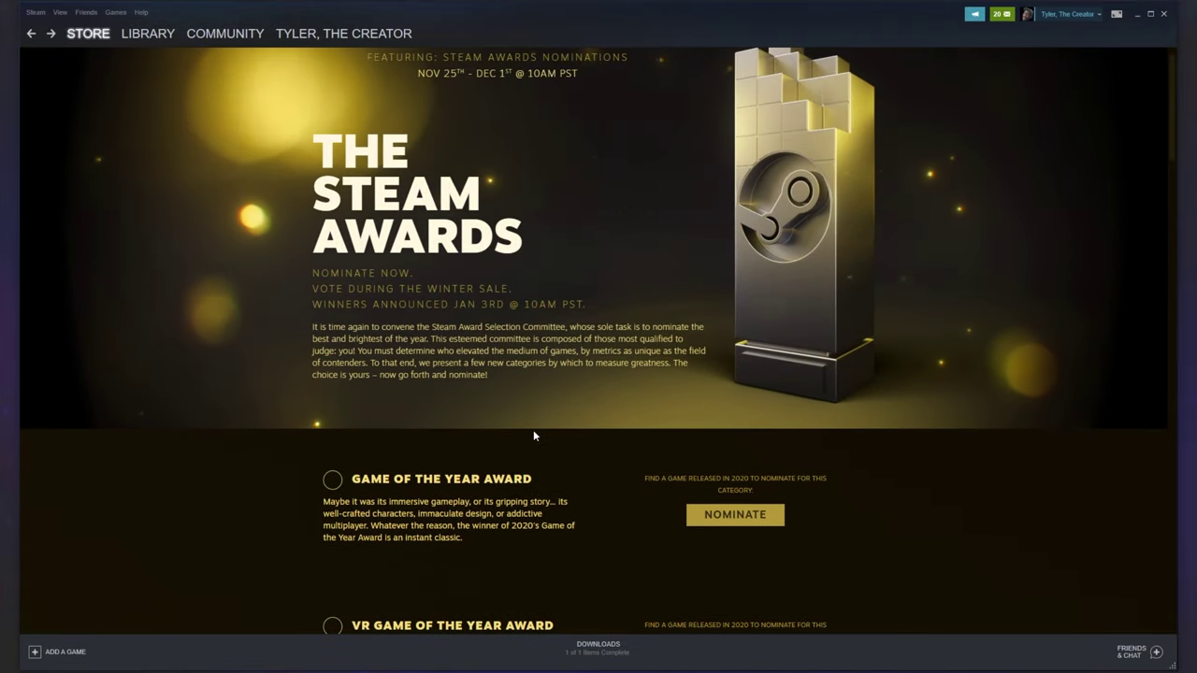
pyautogui.scroll(-1, 534, 436)
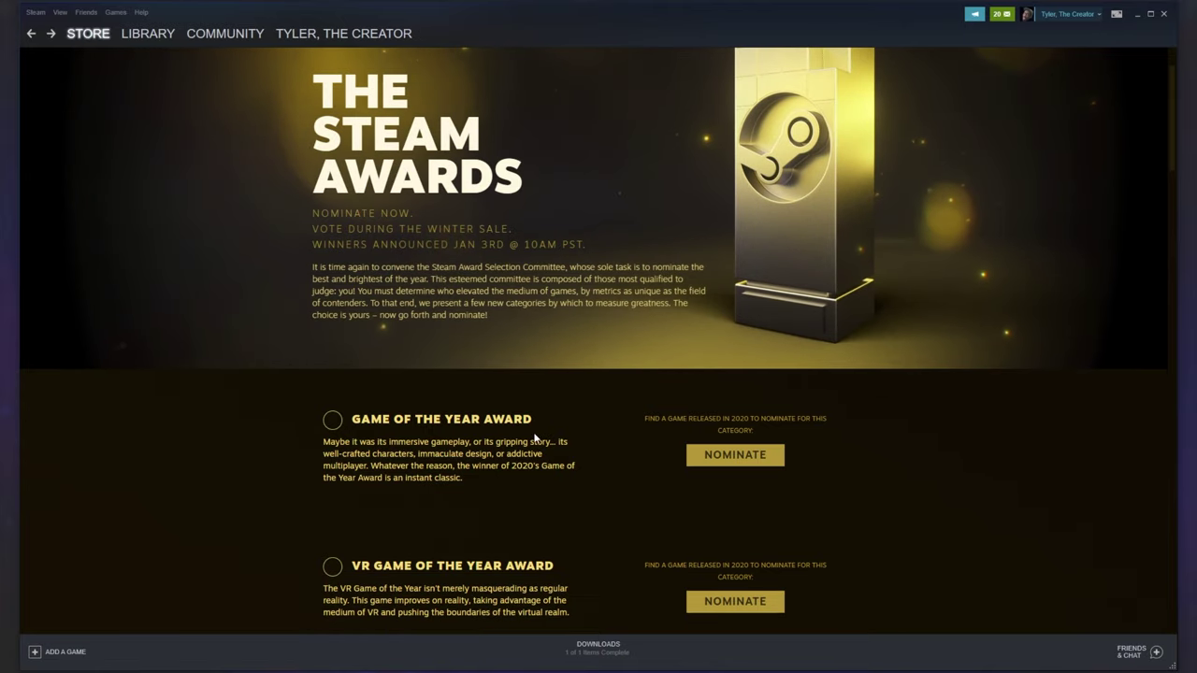
pyautogui.scroll(-5, 535, 438)
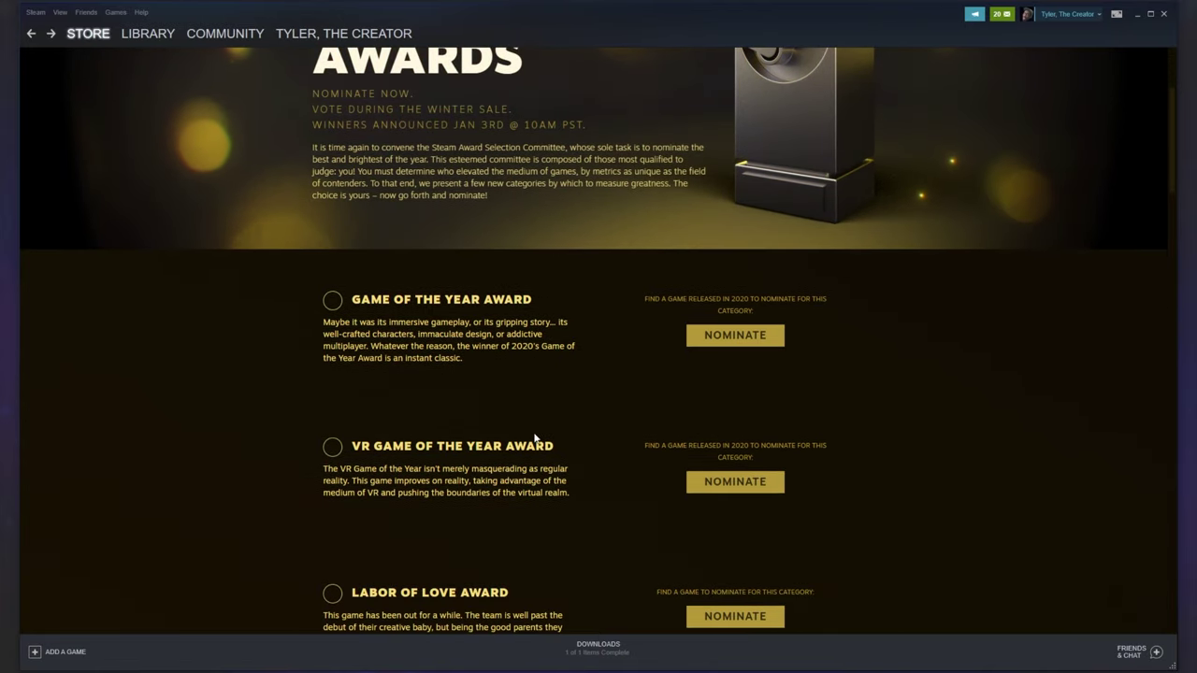
pyautogui.scroll(-15, 535, 437)
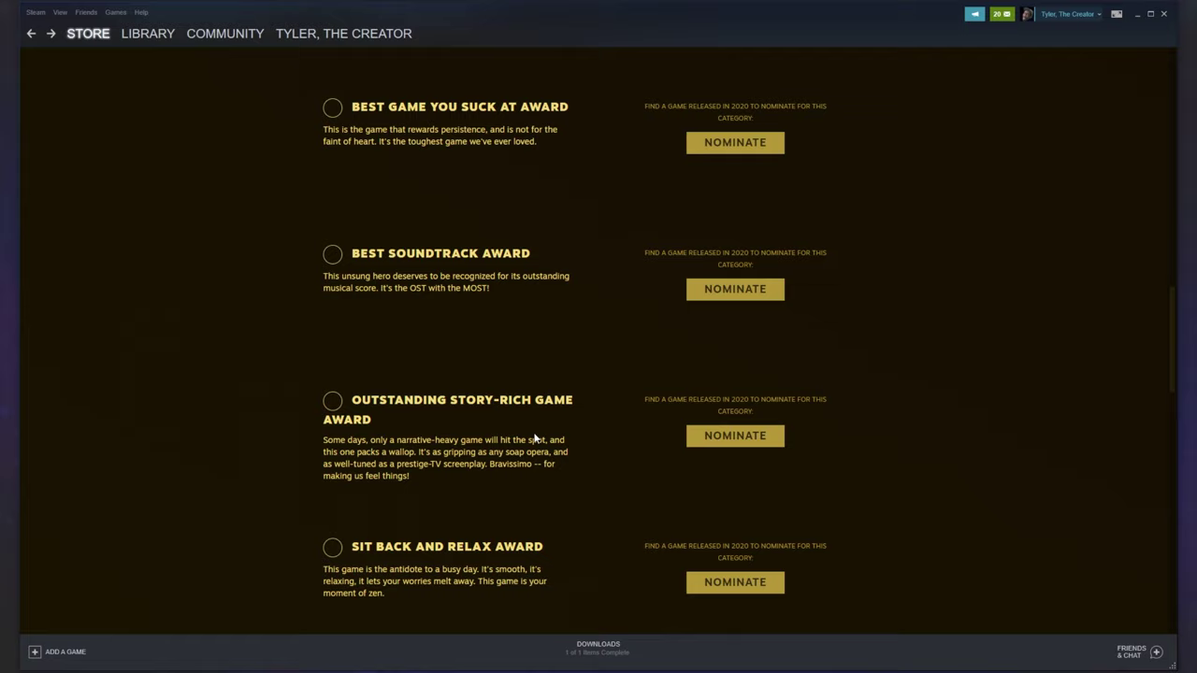
pyautogui.scroll(-2, 534, 436)
pyautogui.scroll(18, 534, 436)
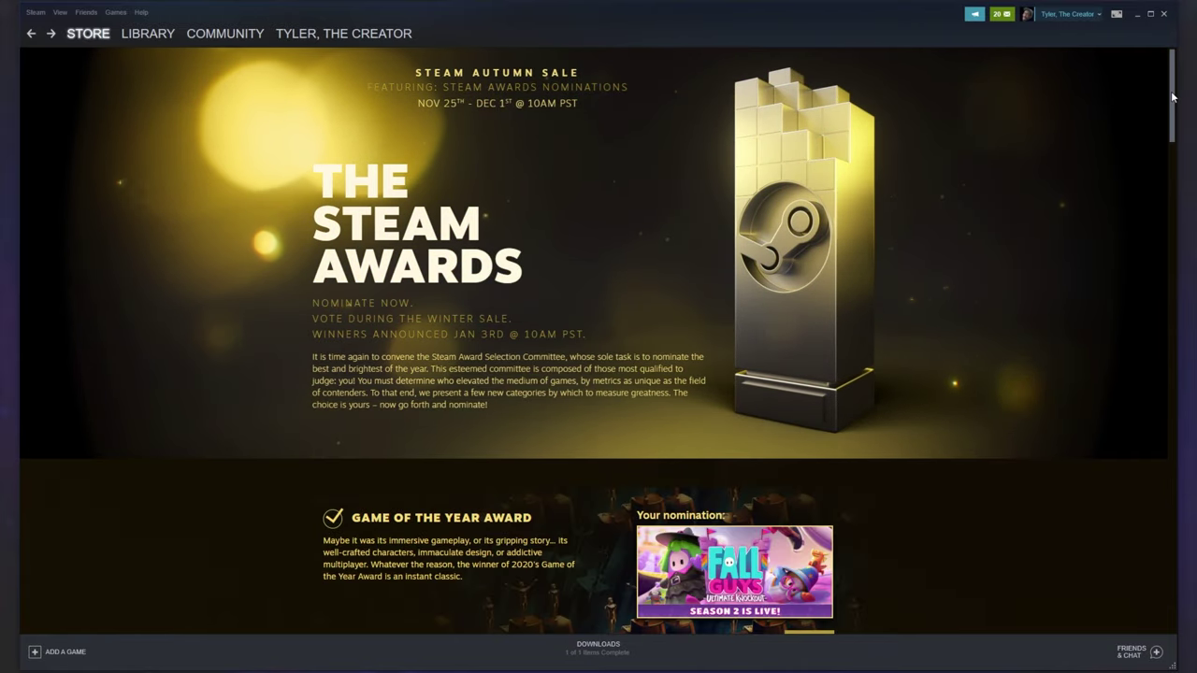
# Scroll to the task list and highlight each ticked task to confirm all four are complete
pyautogui.moveTo(1173, 97); pyautogui.dragTo(1146, 484)
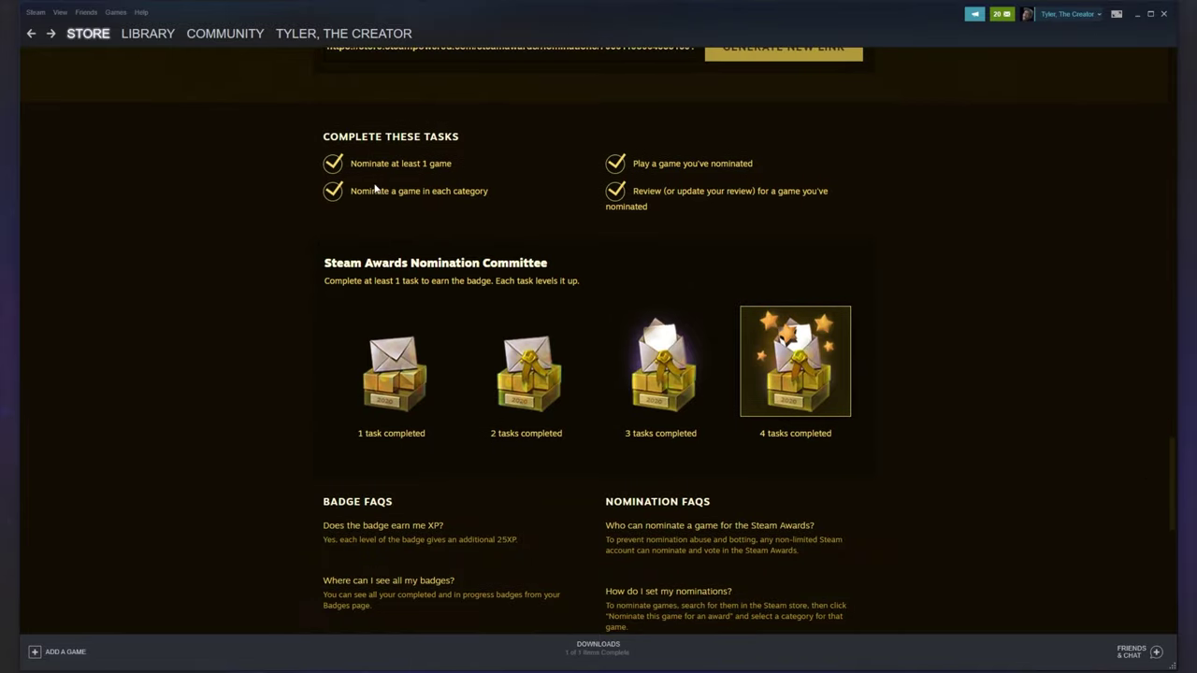
pyautogui.moveTo(446, 174); pyautogui.dragTo(382, 188)
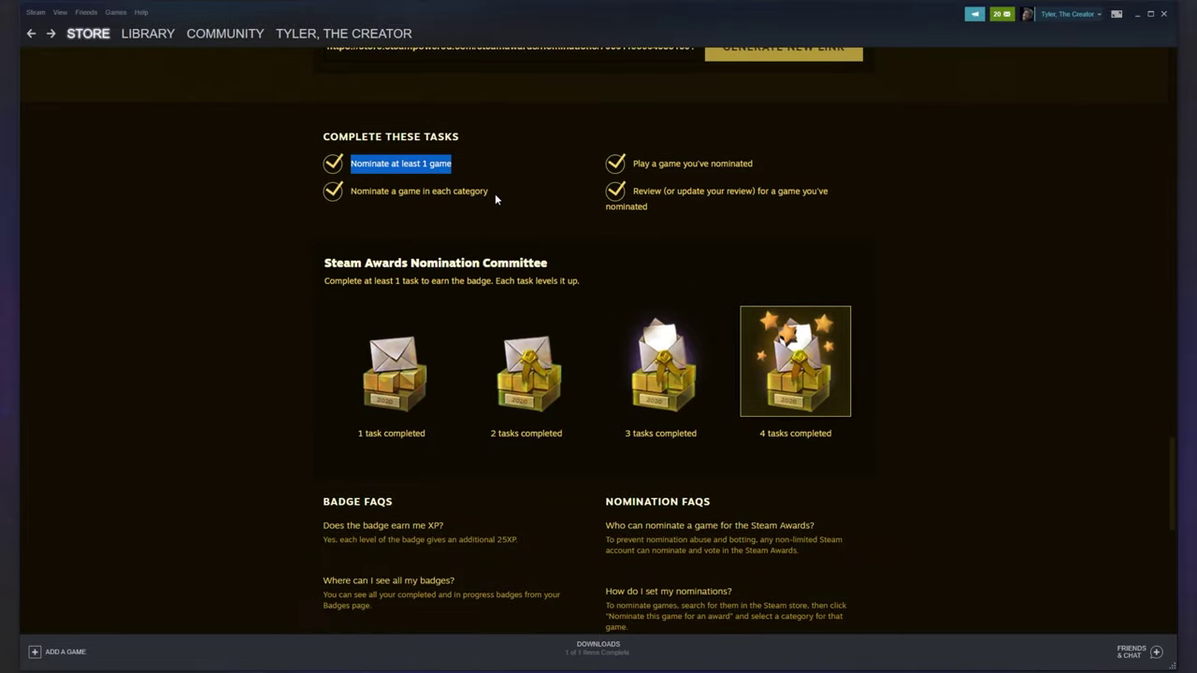
pyautogui.moveTo(496, 196); pyautogui.dragTo(398, 191)
pyautogui.moveTo(754, 165); pyautogui.dragTo(649, 207)
pyautogui.click(653, 206)
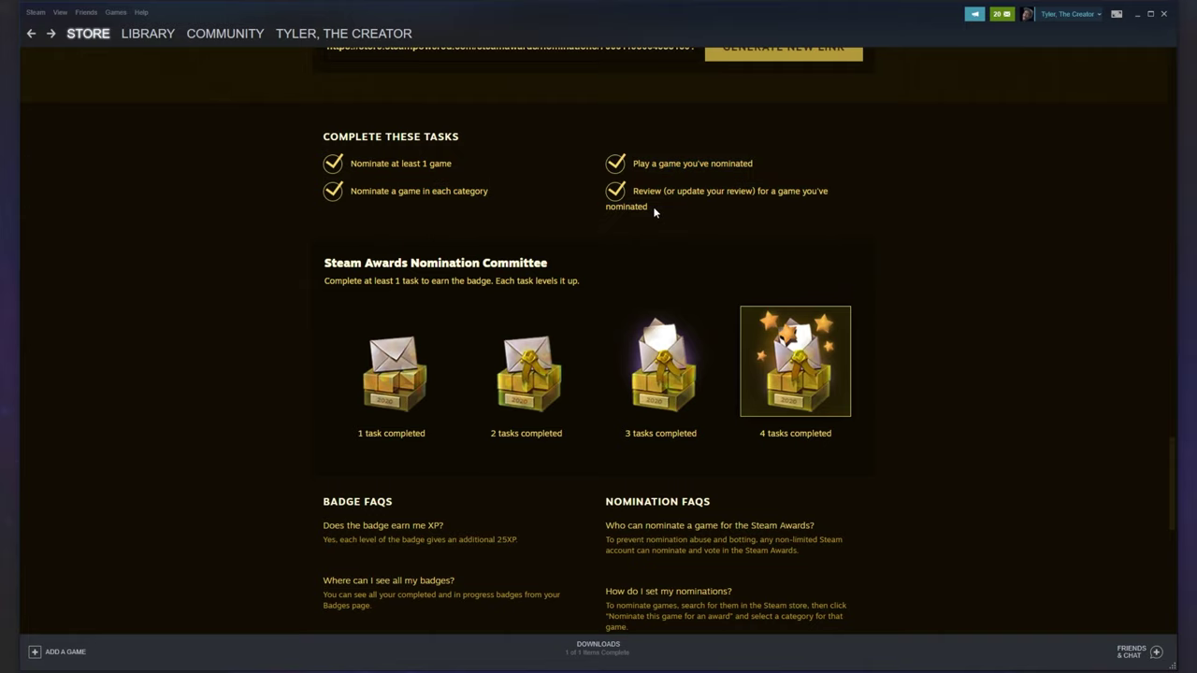
pyautogui.scroll(2, 656, 203)
pyautogui.moveTo(633, 360); pyautogui.dragTo(835, 372)
# Open the existing review on the nominated Apex Legends game page
pyautogui.click(834, 373)
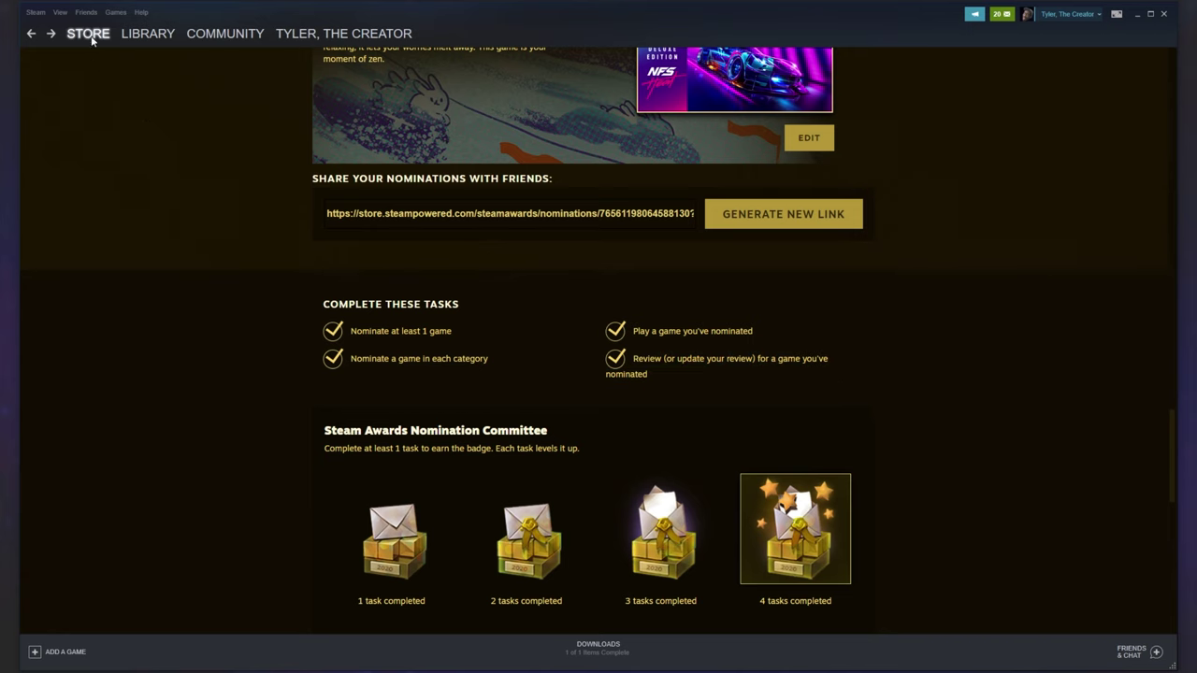
pyautogui.click(148, 33)
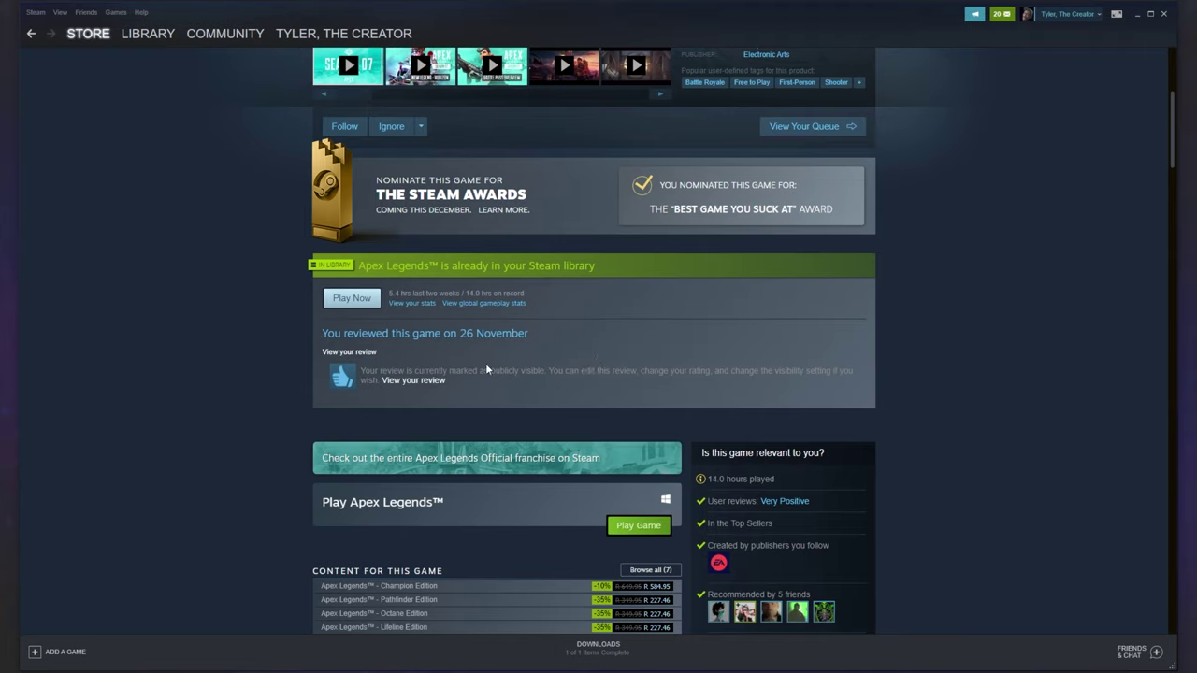
pyautogui.click(368, 356)
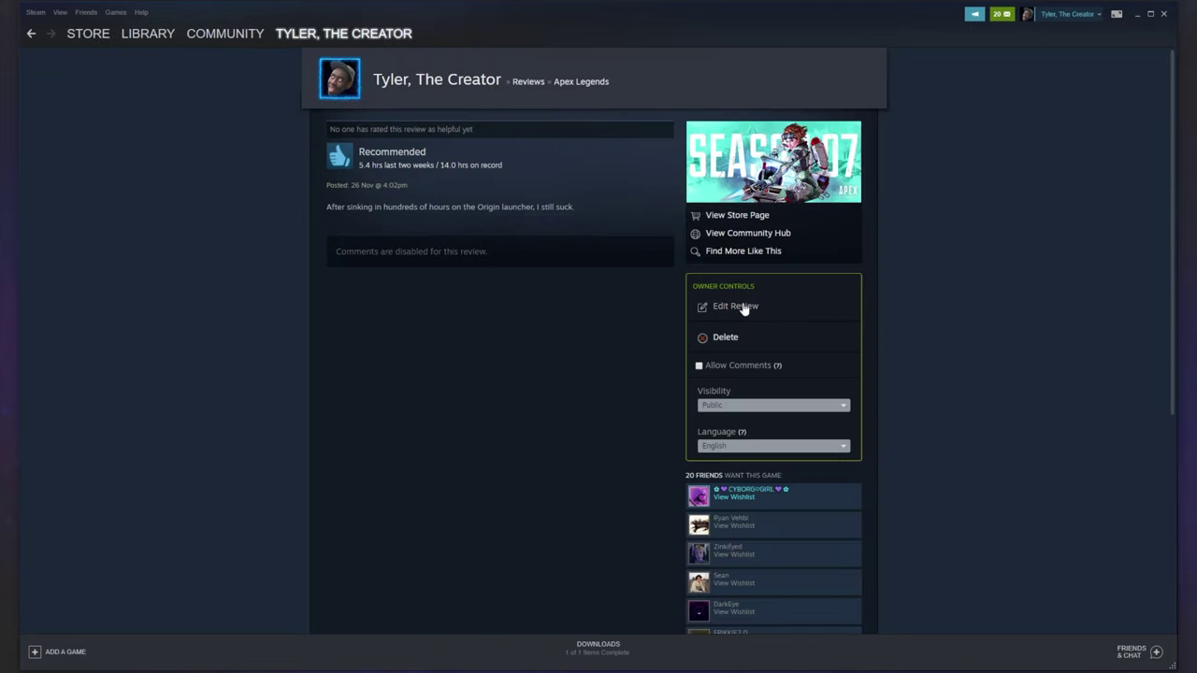
# Edit the end of the Apex Legends review, save it, and return to the nominations page
pyautogui.click(739, 310)
pyautogui.click(625, 249)
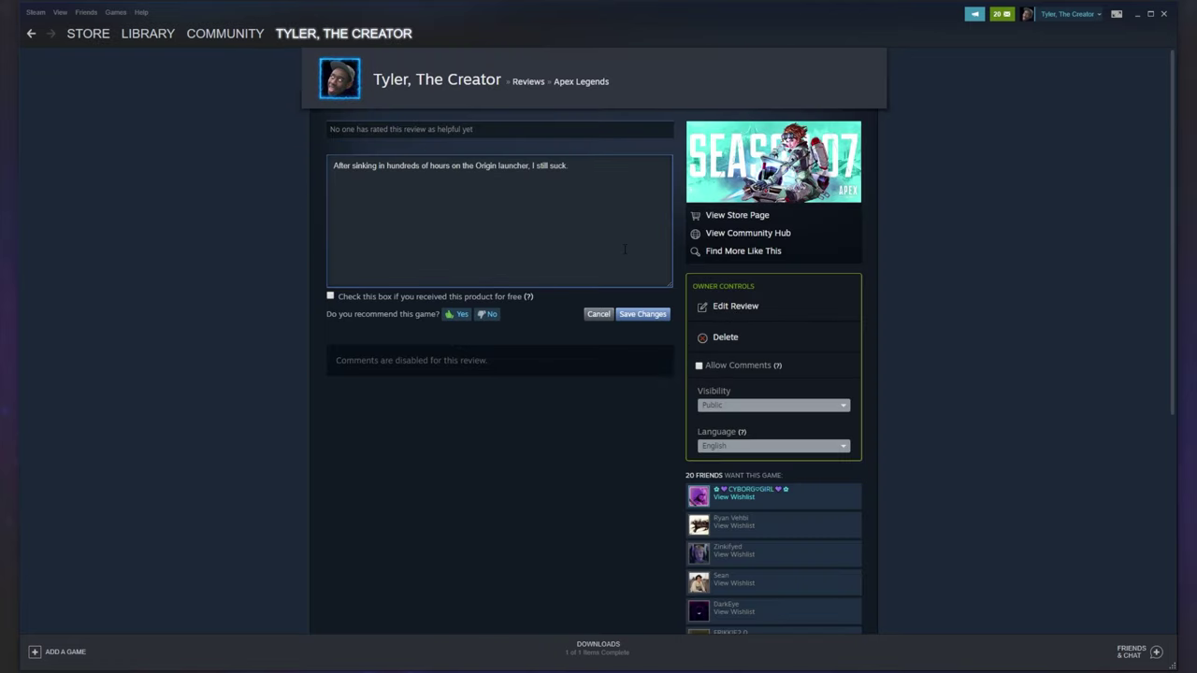
pyautogui.click(645, 316)
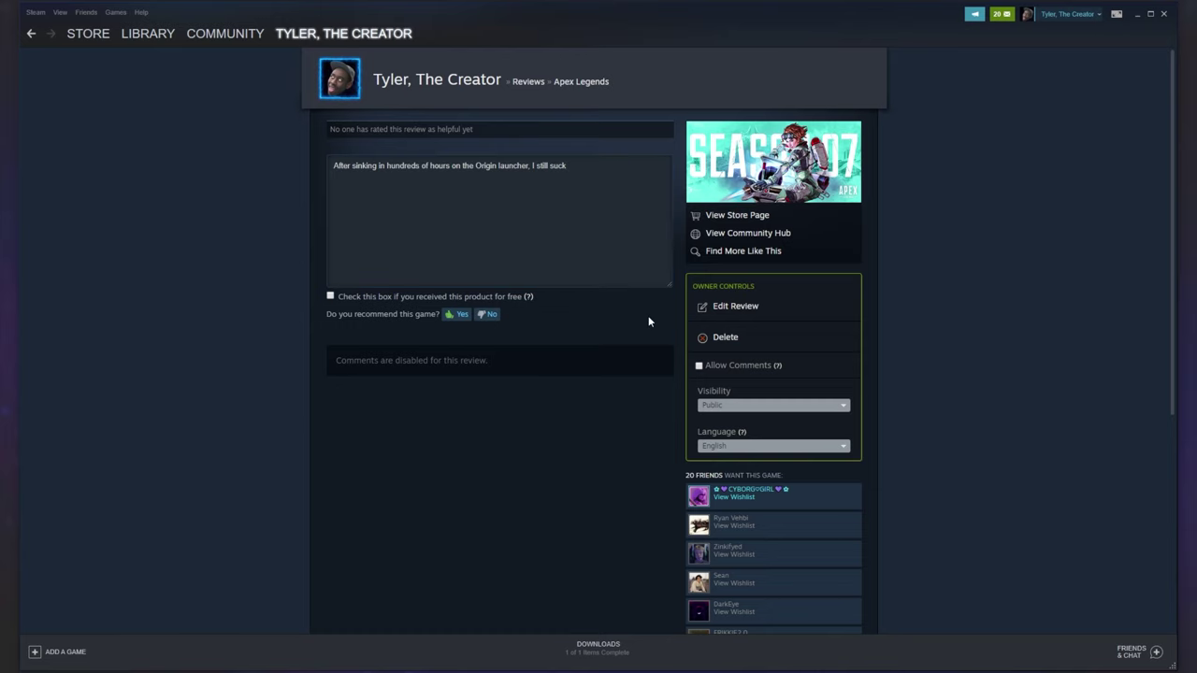
pyautogui.hotkey('alt', 'Left')
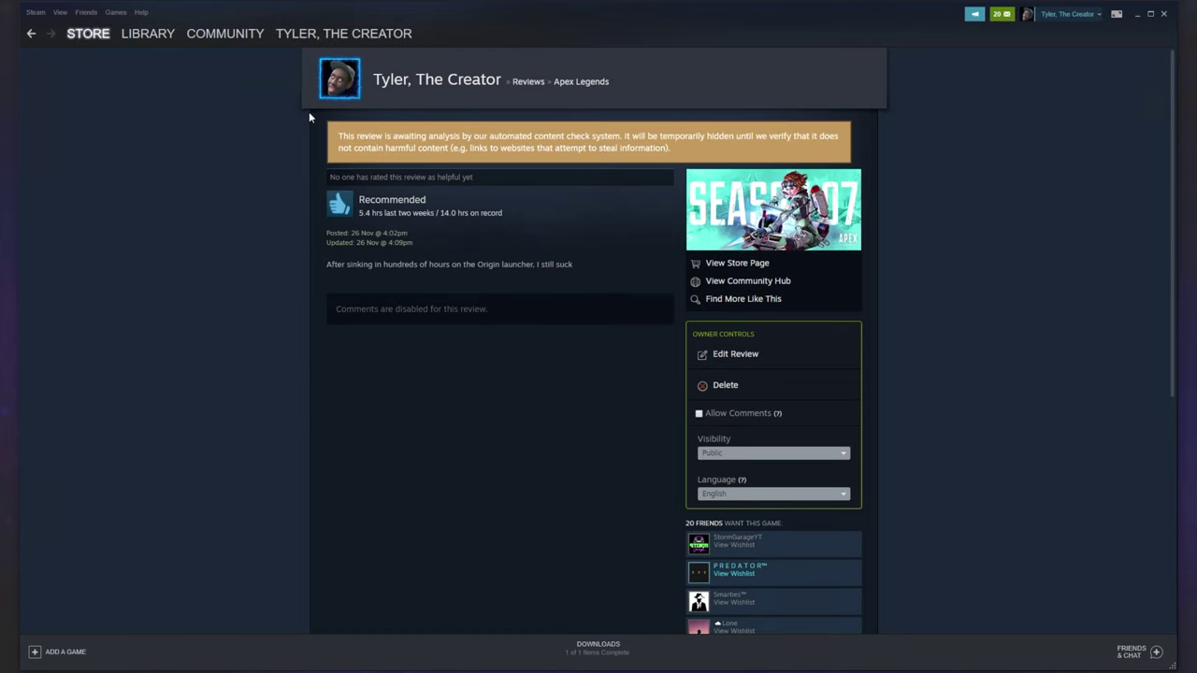
pyautogui.hotkey('alt', 'Left')
pyautogui.hotkey('alt', 'Left')
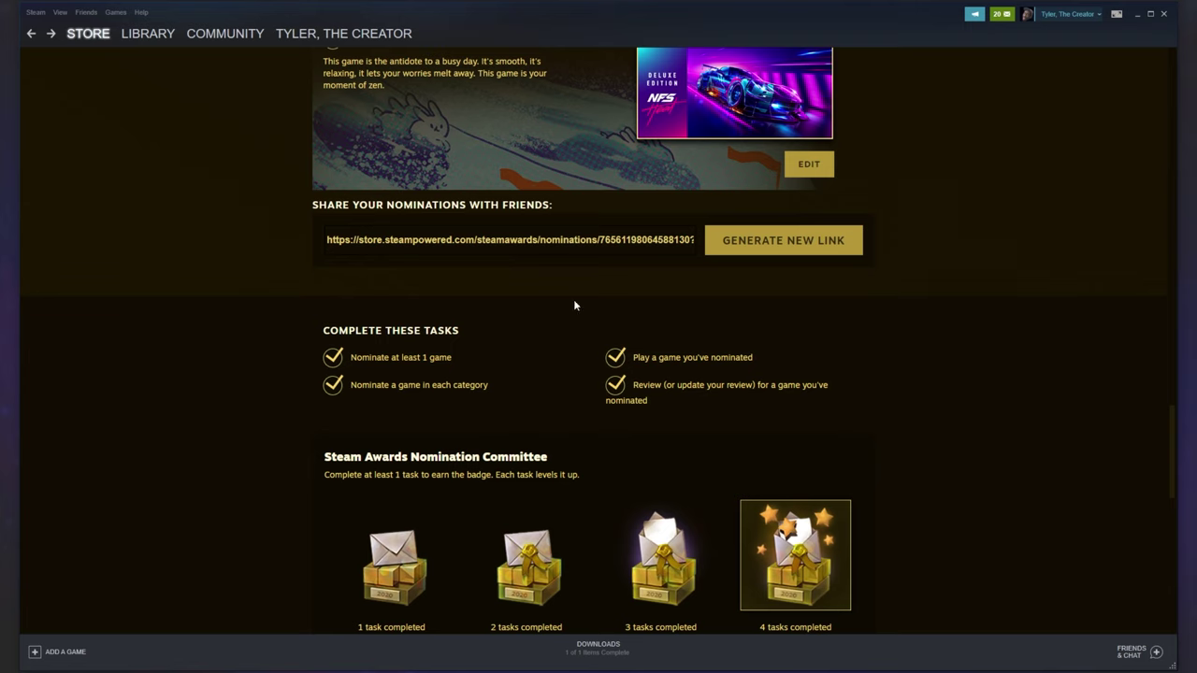
# Open the Apex Legends page in the Steam Library
pyautogui.scroll(-2, 769, 330)
pyautogui.moveTo(633, 190); pyautogui.dragTo(836, 214)
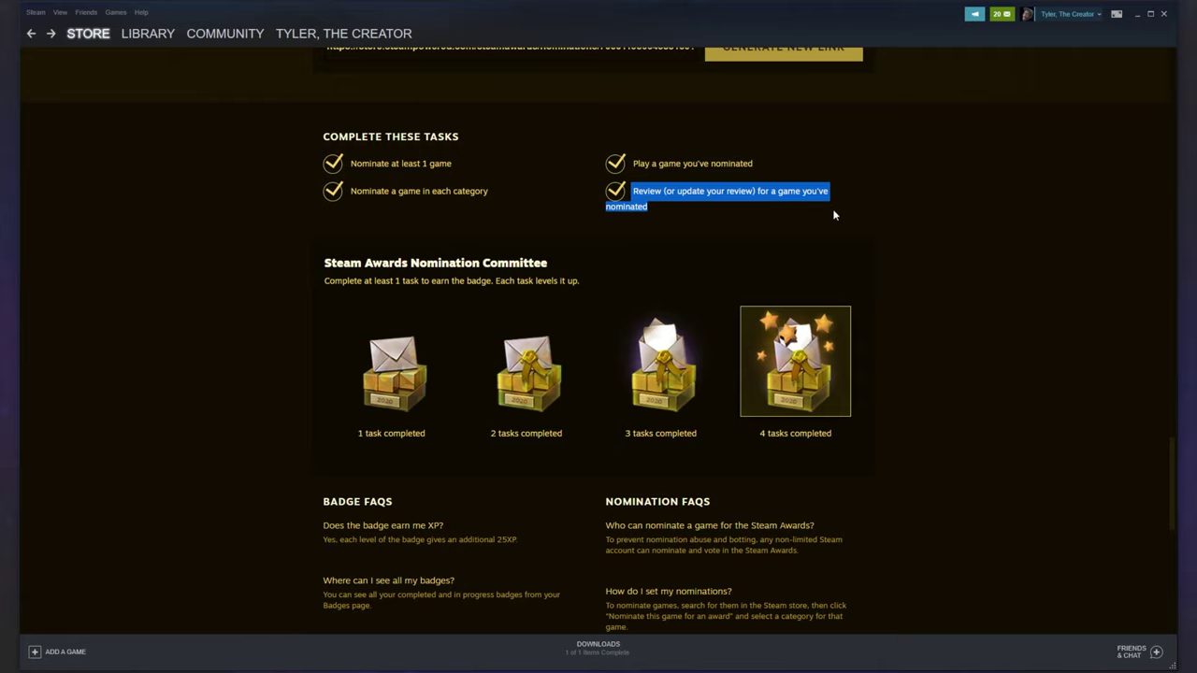
pyautogui.scroll(15, 919, 315)
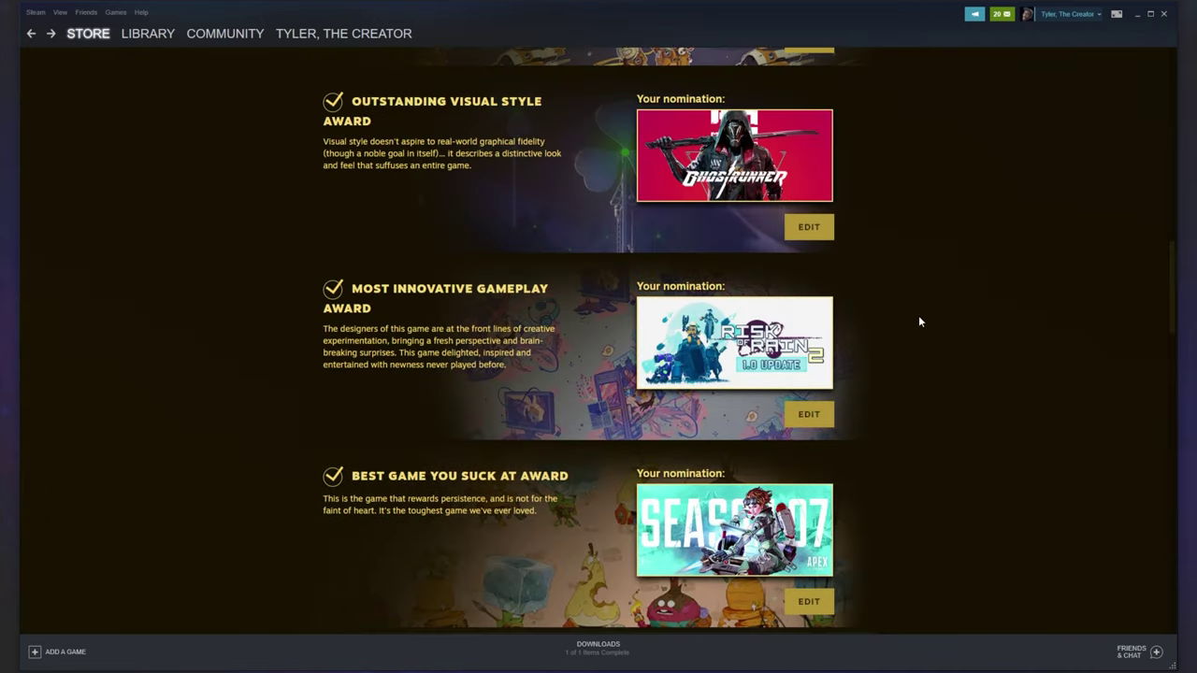
pyautogui.scroll(3, 918, 315)
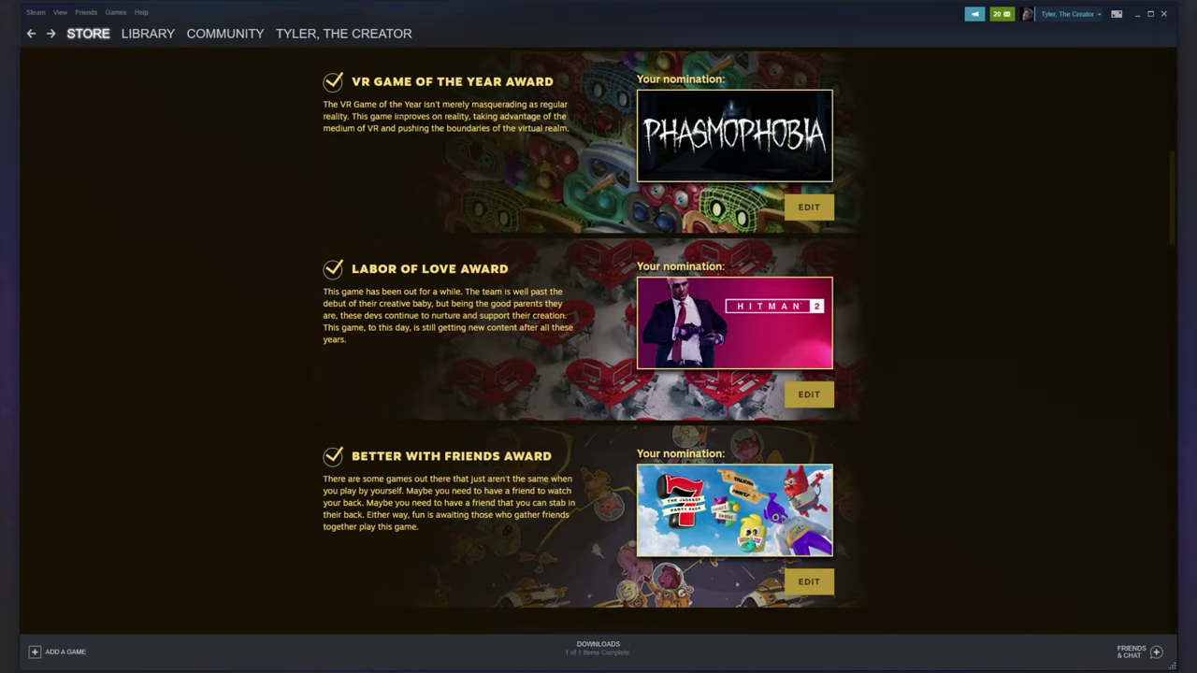
pyautogui.click(132, 39)
pyautogui.click(98, 146)
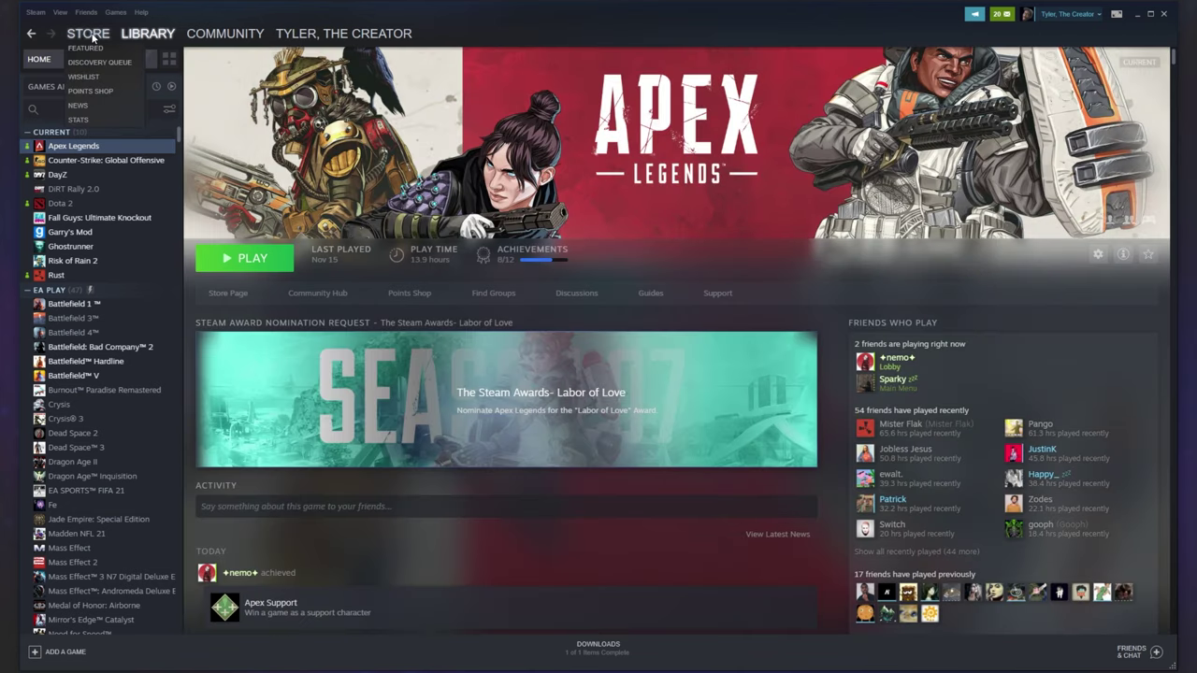
# Go back twice from Apex Legends to the Steam Awards nominations page
pyautogui.click(31, 37)
pyautogui.click(31, 37)
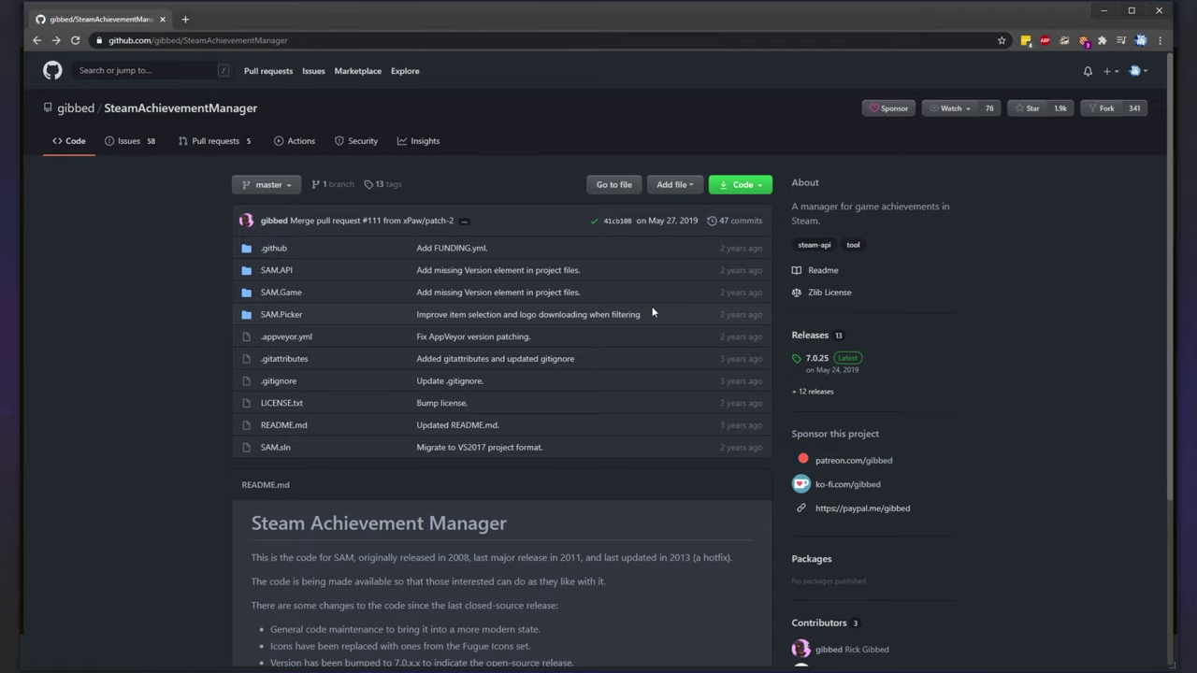
# Download SteamAchievementManager-7.0.25.zip and extract its five files into New folder (2)
pyautogui.click(820, 359)
pyautogui.click(508, 348)
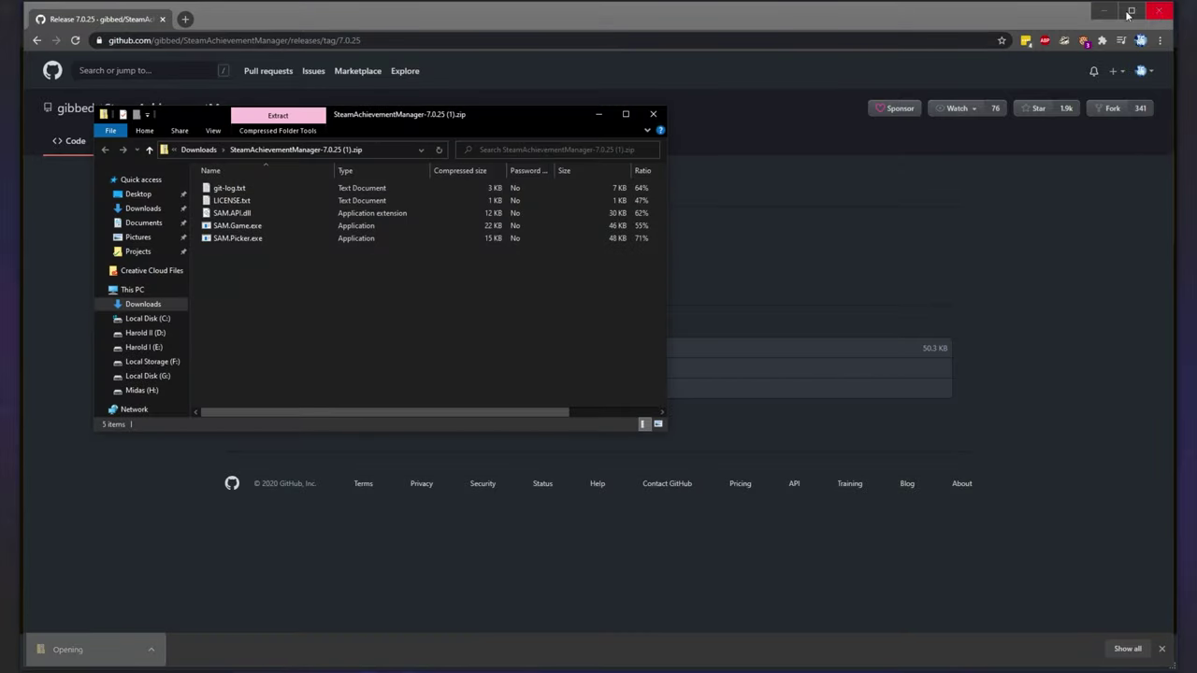
pyautogui.click(1168, 12)
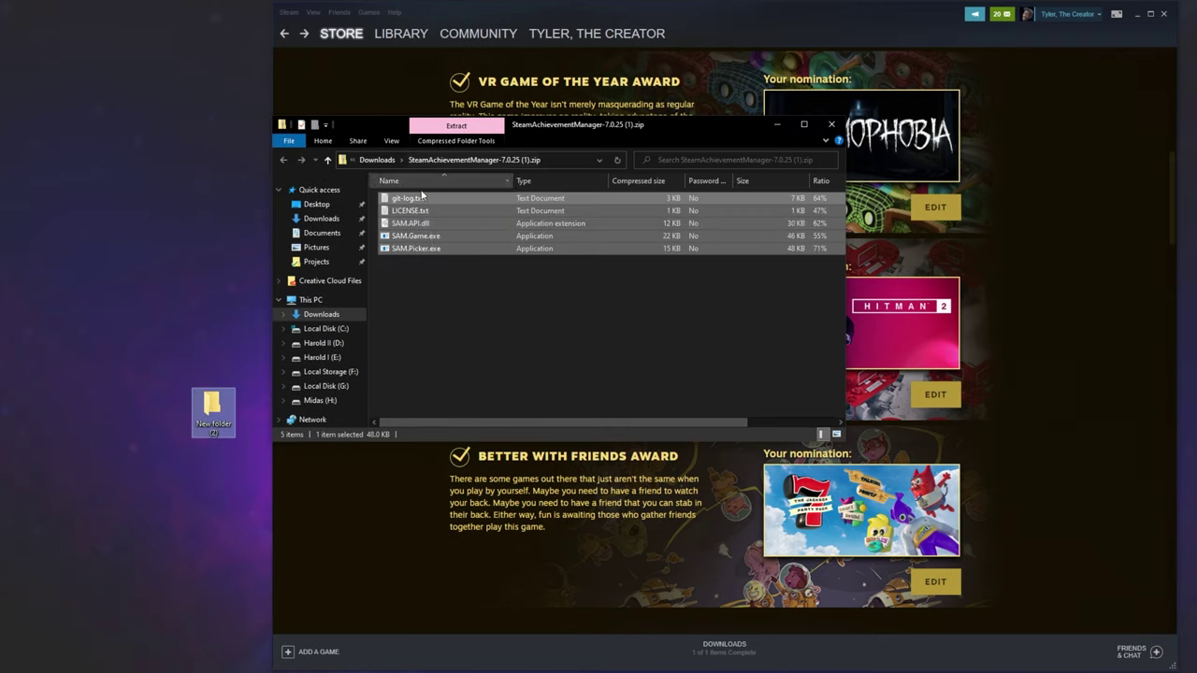
pyautogui.hotkey('ctrl', 'a')
pyautogui.moveTo(402, 223); pyautogui.dragTo(213, 411)
# Run SAM.Picker.exe from New folder (2), search 'ghostr', and open Ghostrunner's achievements
pyautogui.doubleClick(213, 411)
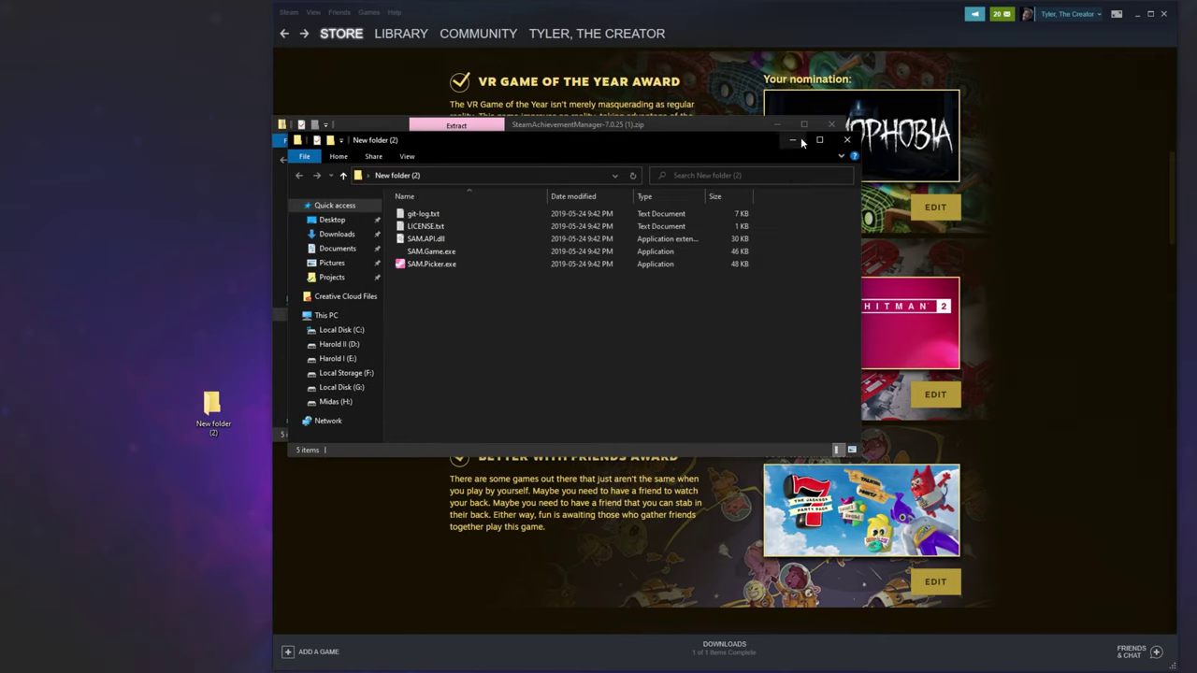
pyautogui.click(476, 304)
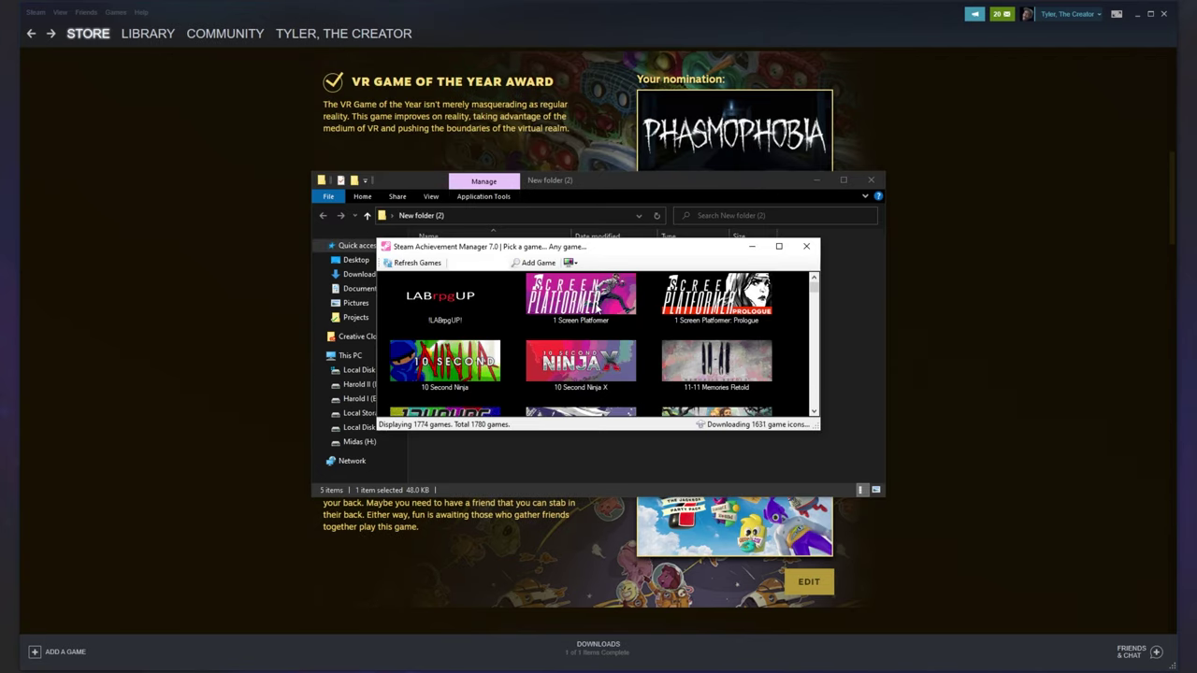
pyautogui.click(597, 309)
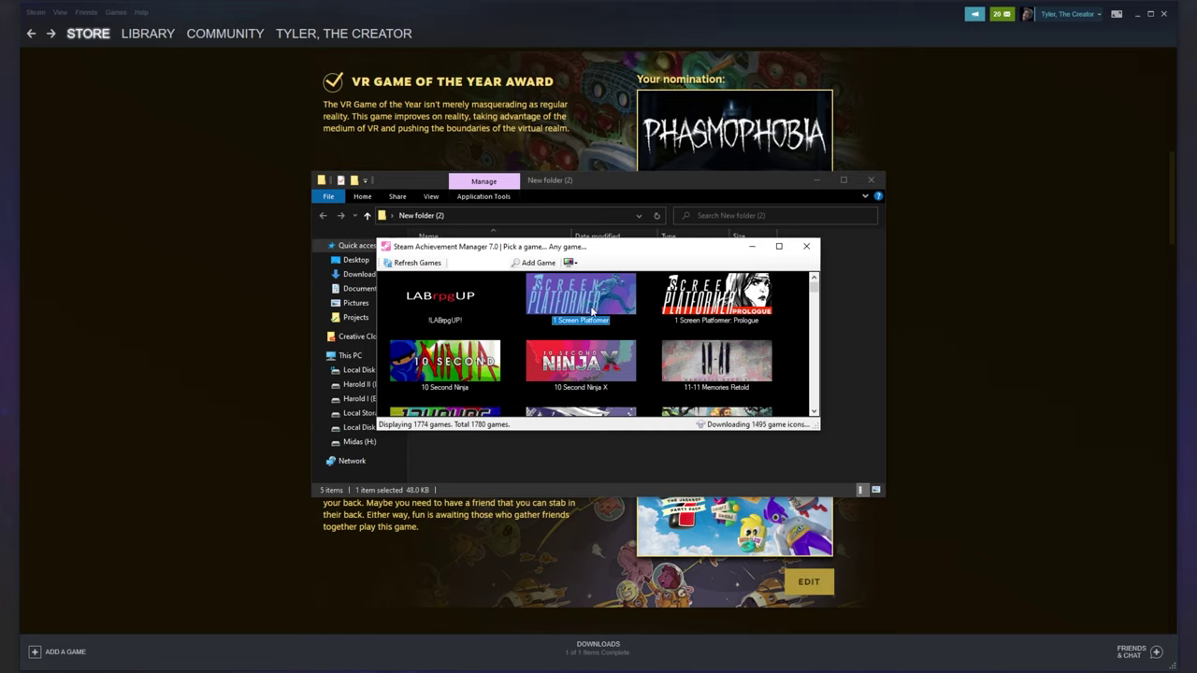
pyautogui.write('ghostr')
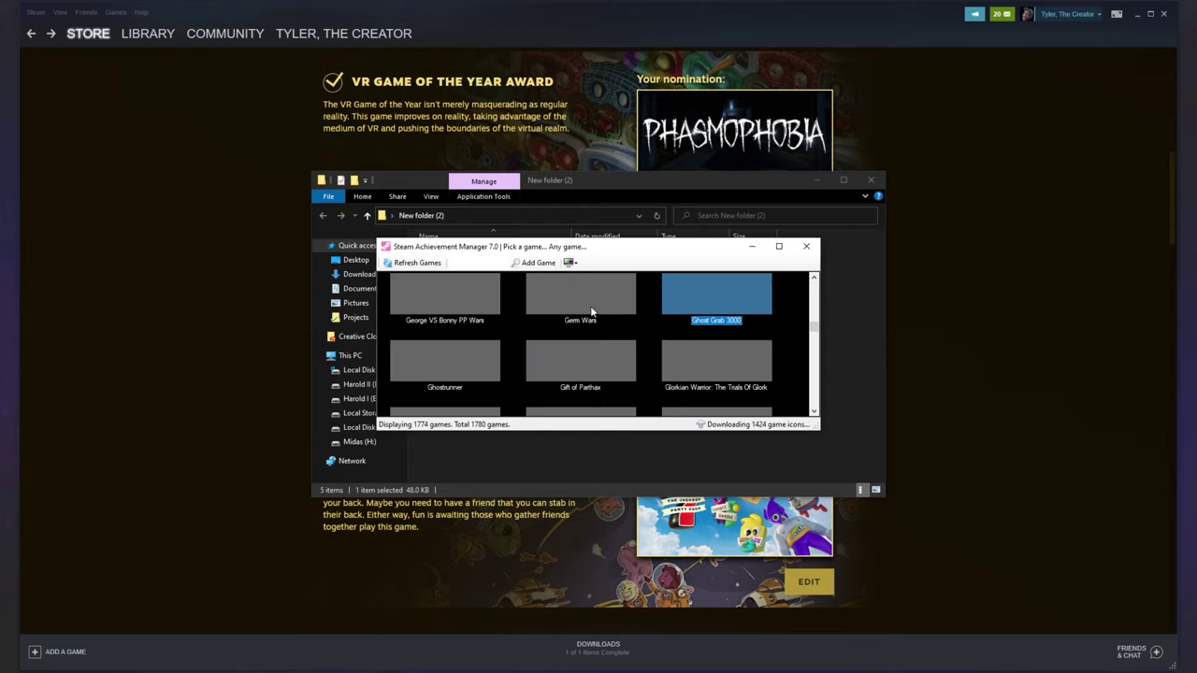
pyautogui.doubleClick(442, 368)
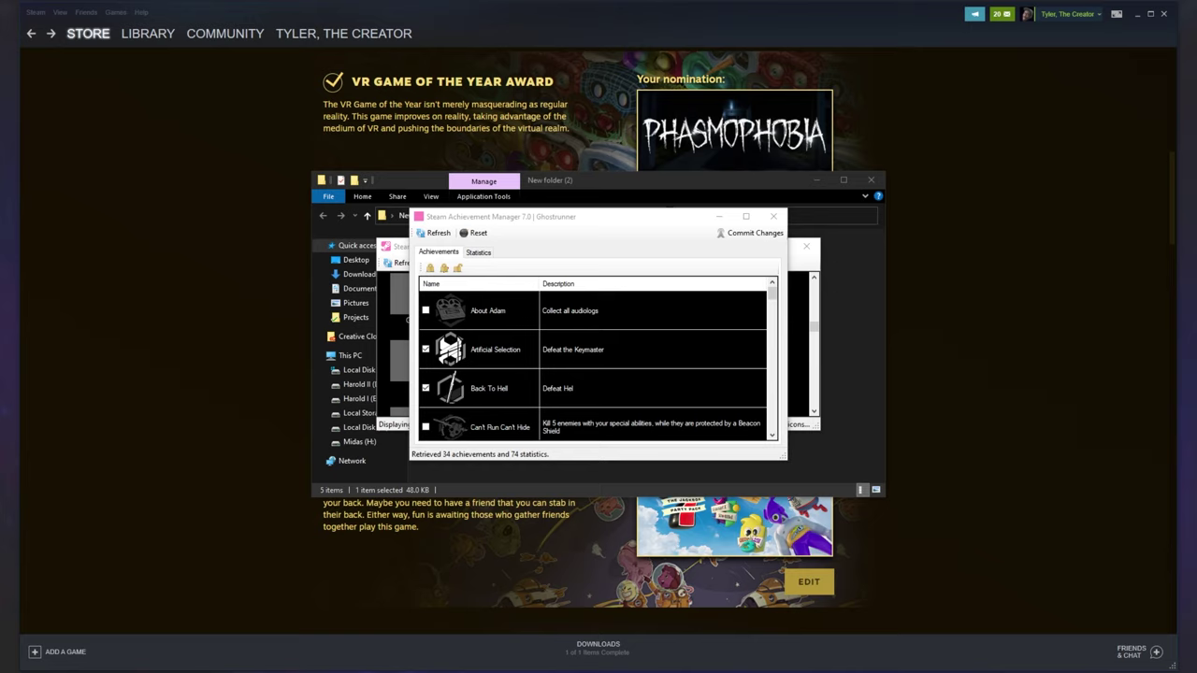
# Confirm Friends shows Ghostrunner being played, then close both SAM windows and Friends
pyautogui.click(1132, 652)
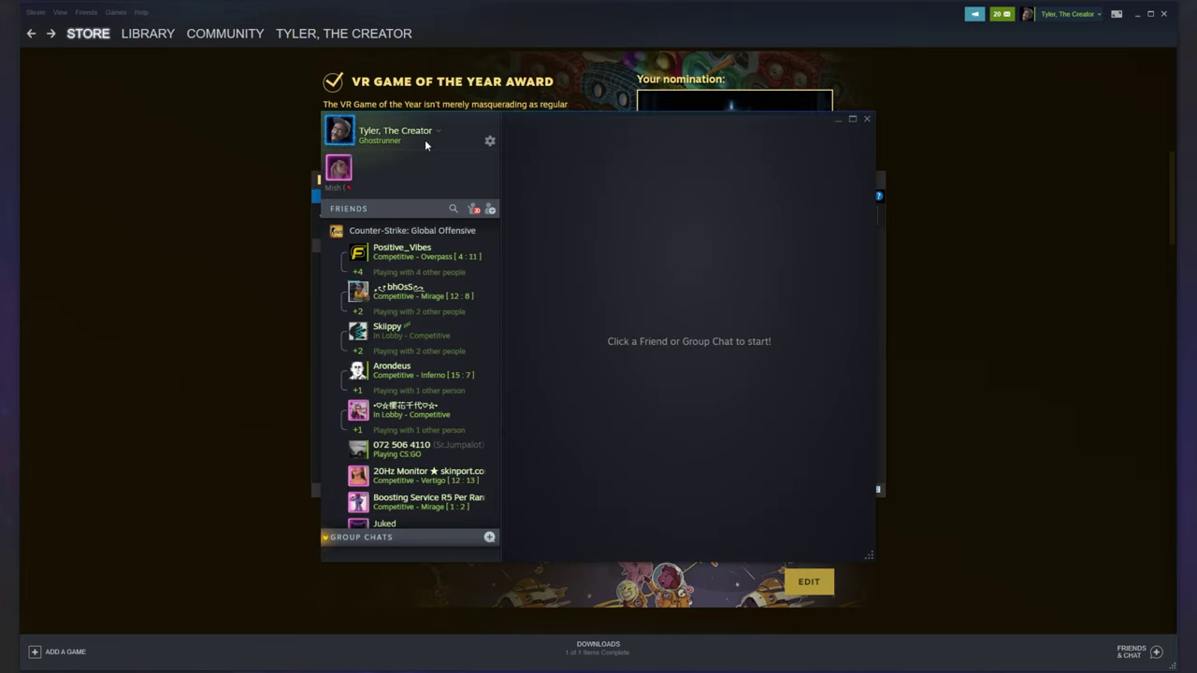
pyautogui.hotkey('alt', 'Tab')
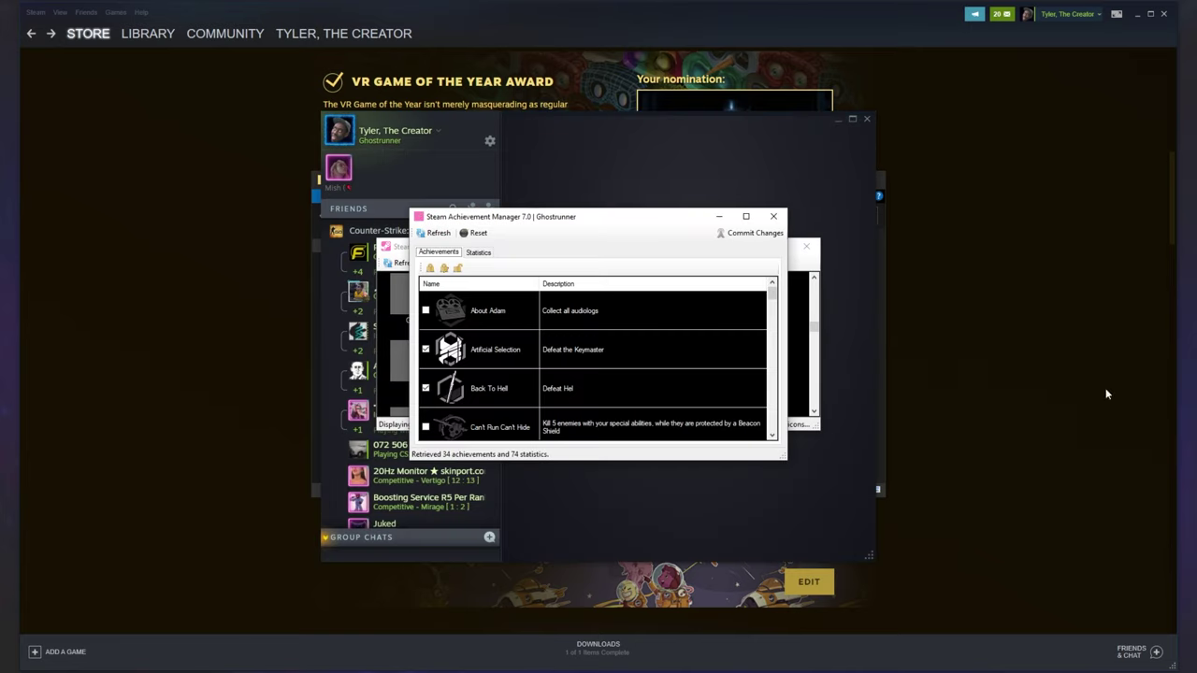
pyautogui.click(773, 217)
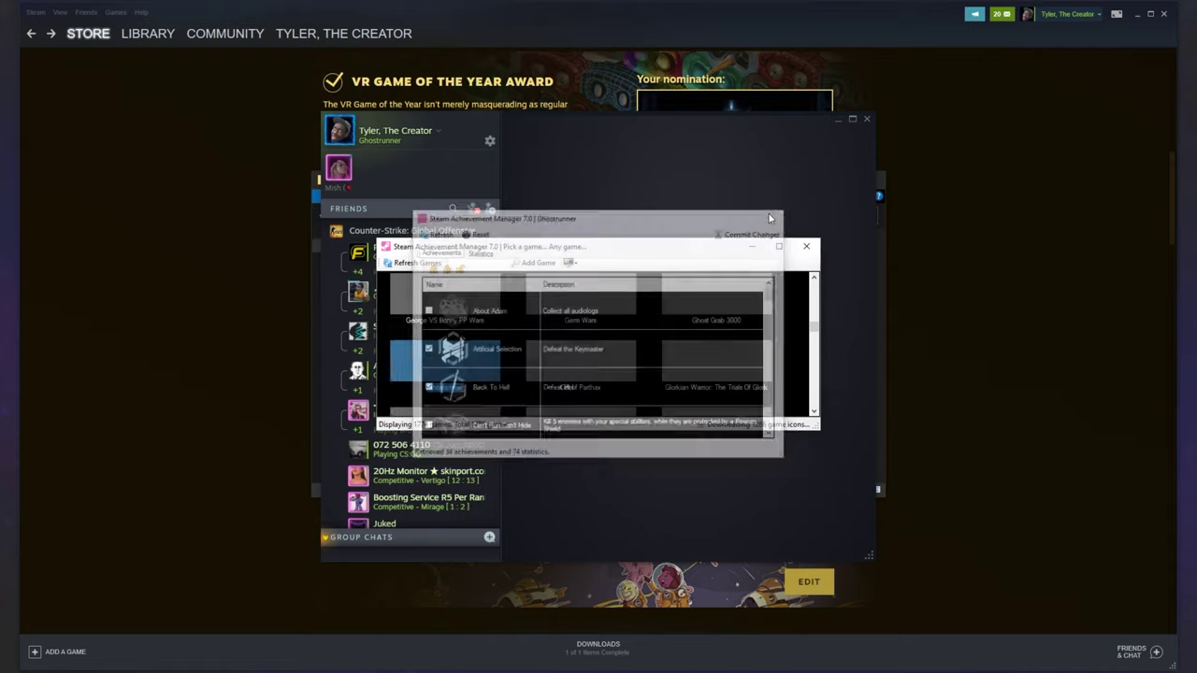
pyautogui.click(806, 246)
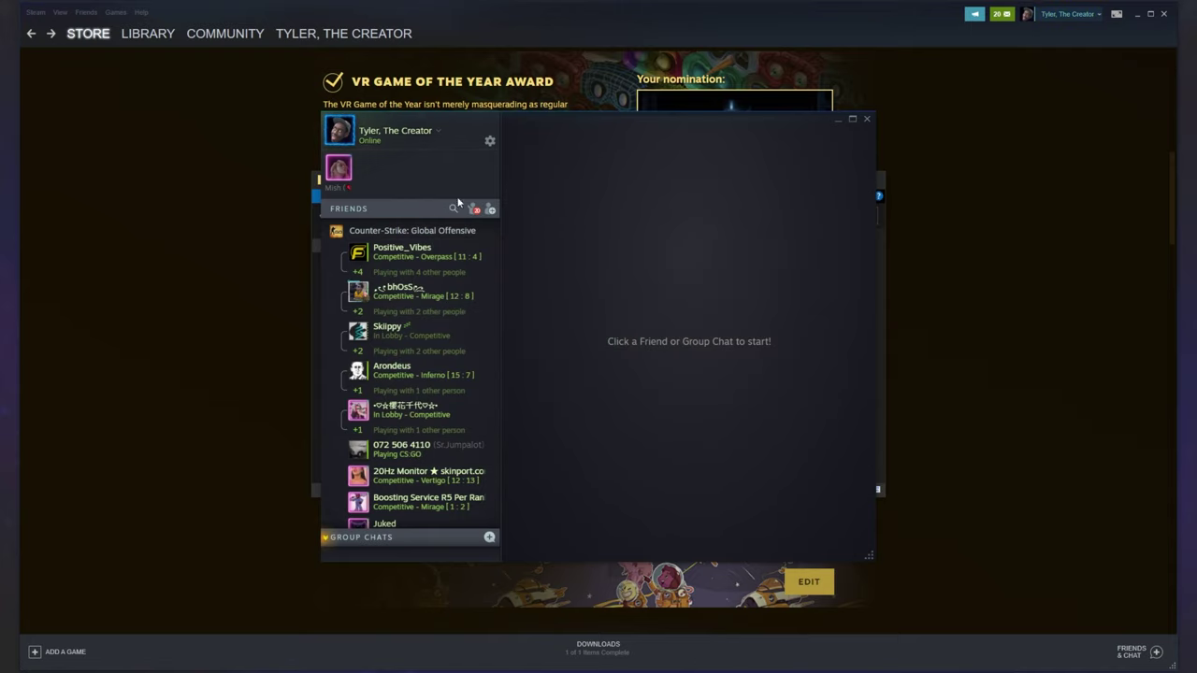
pyautogui.click(867, 118)
# Close the extracted files folder and scroll the awards page to the Nomination Committee 2020 badge showing all four tasks completed
pyautogui.click(867, 181)
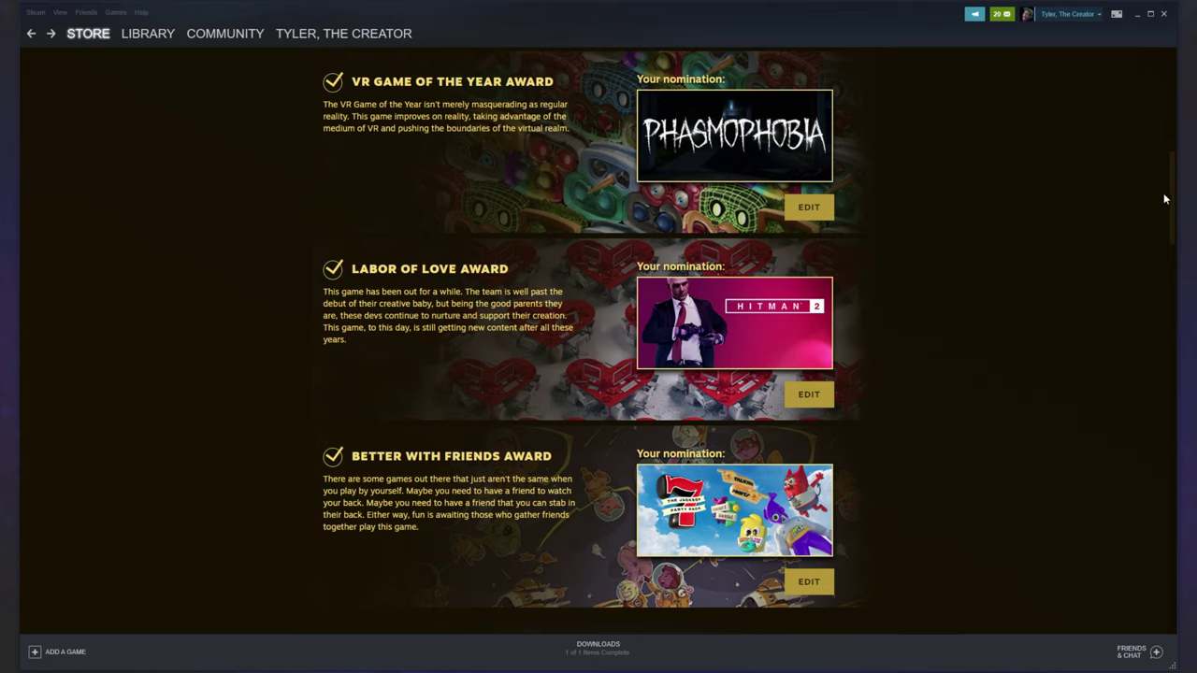
pyautogui.moveTo(1164, 198); pyautogui.dragTo(1158, 444)
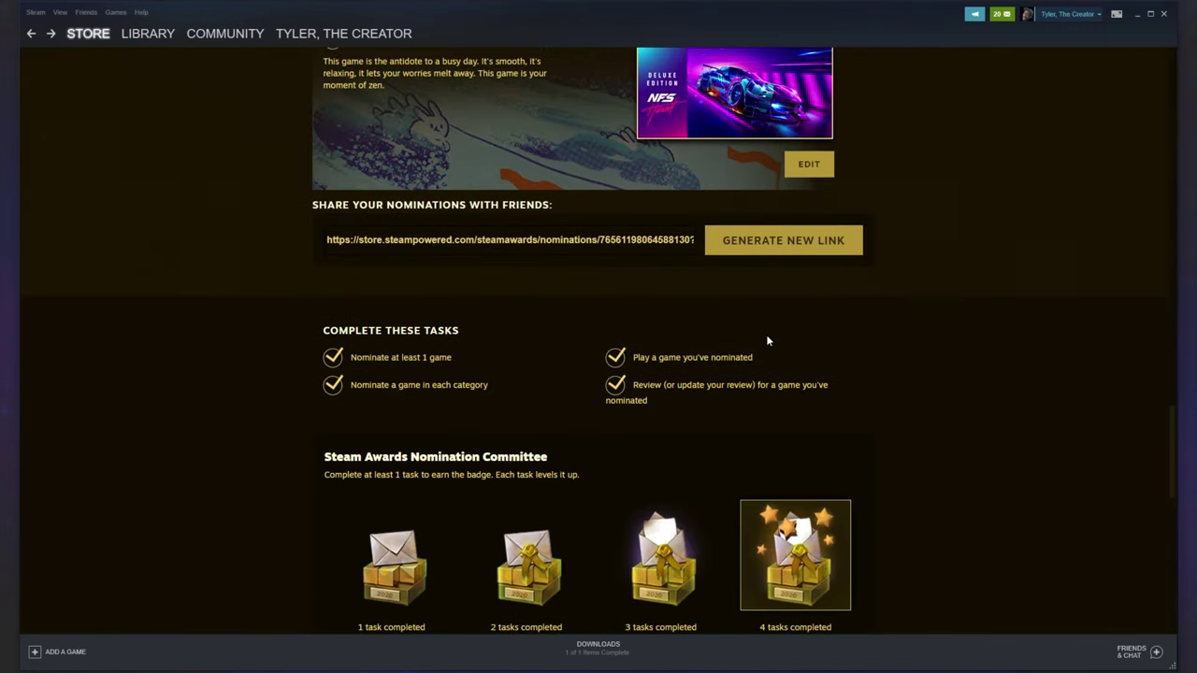
pyautogui.scroll(-2, 608, 353)
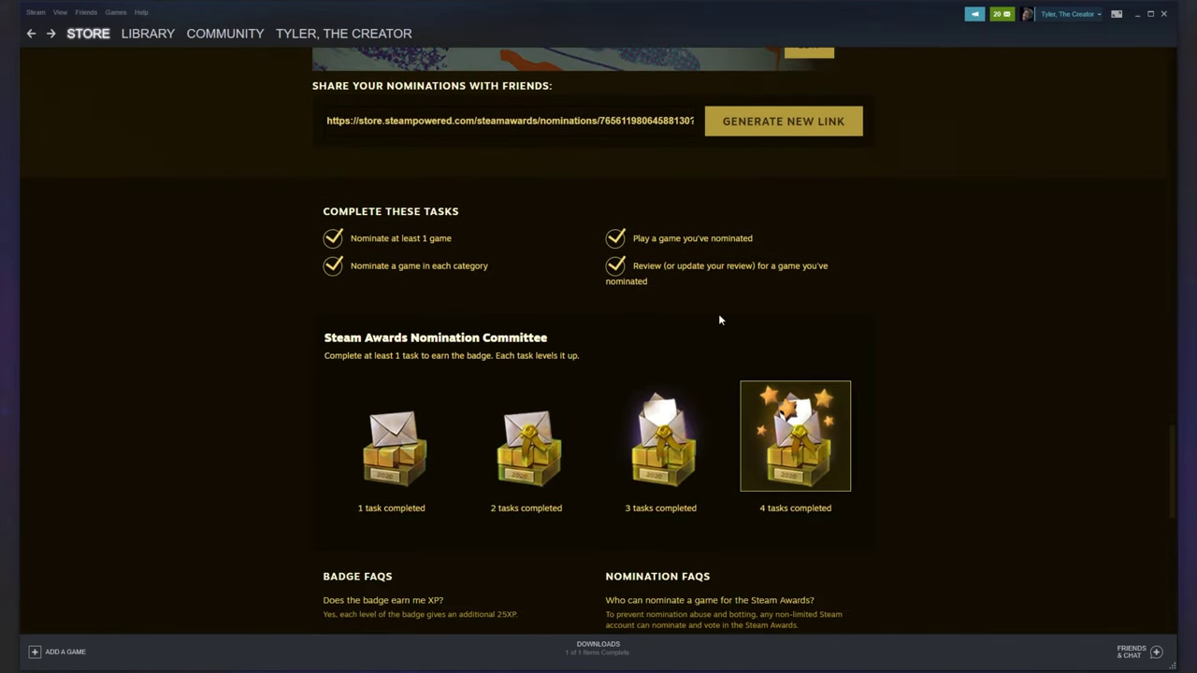
pyautogui.scroll(-2, 588, 347)
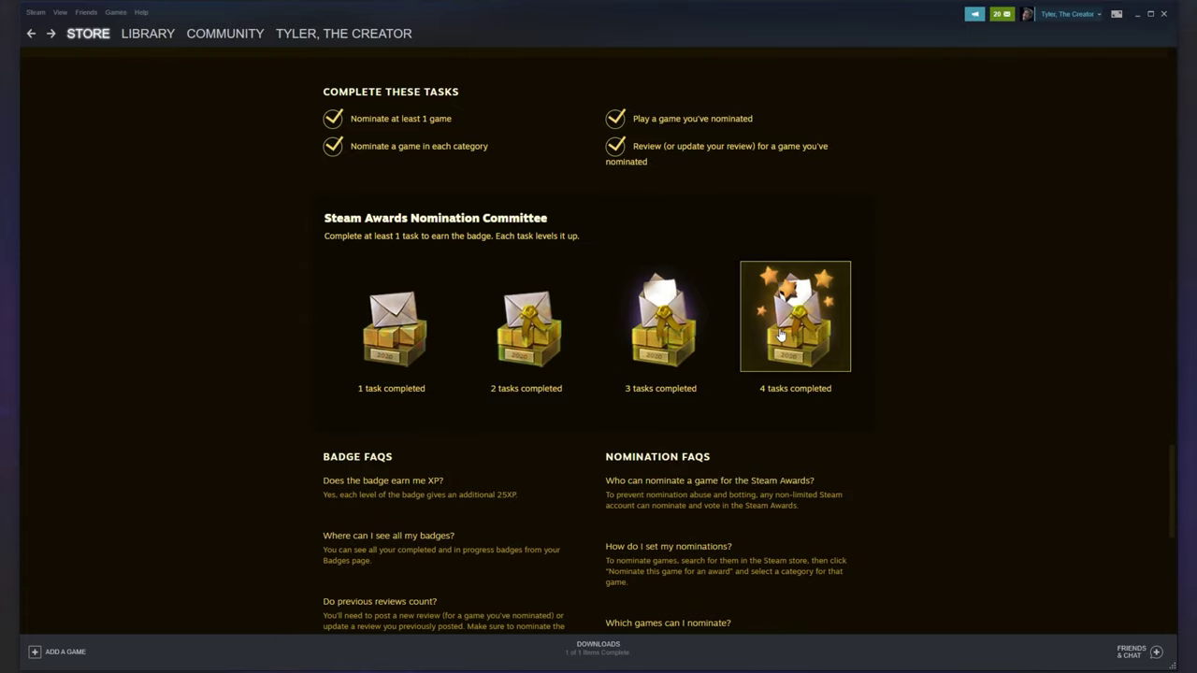
pyautogui.scroll(-2, 781, 335)
pyautogui.moveTo(522, 375); pyautogui.dragTo(323, 375)
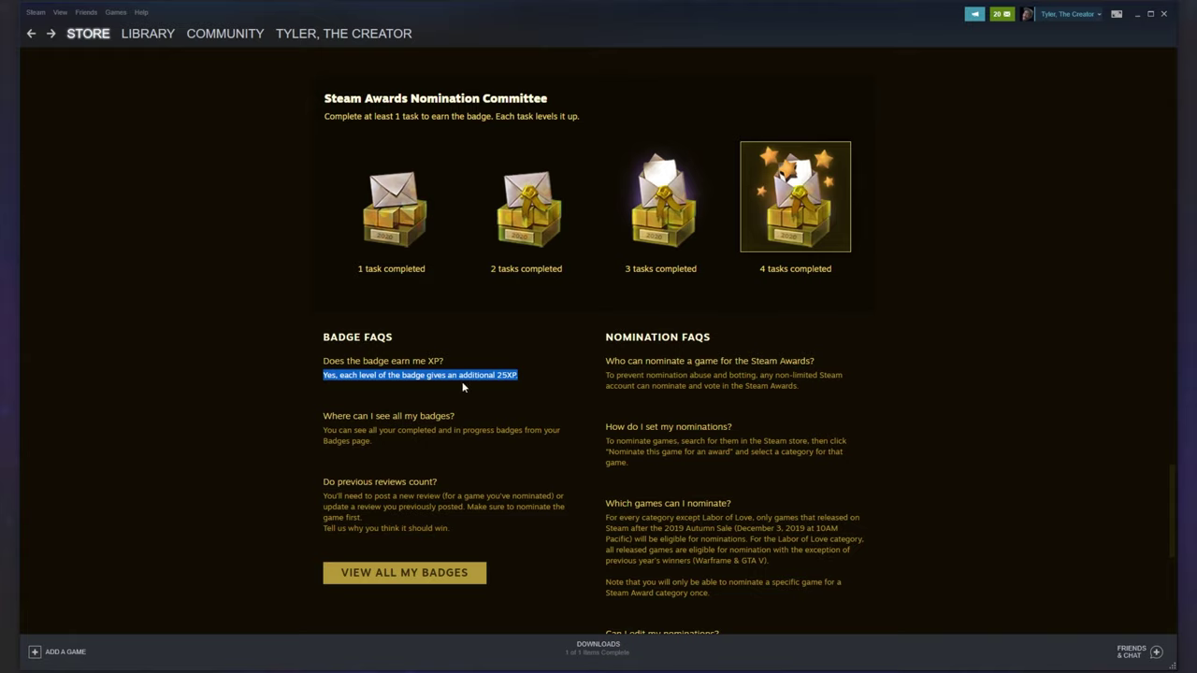
pyautogui.click(795, 216)
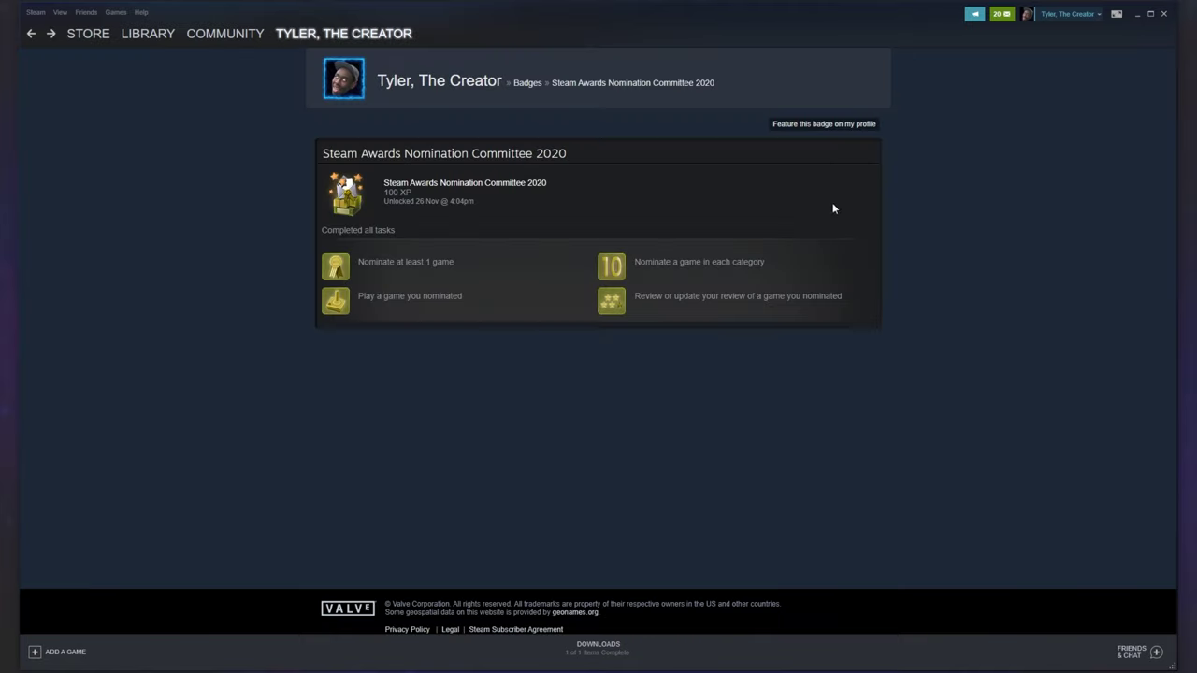